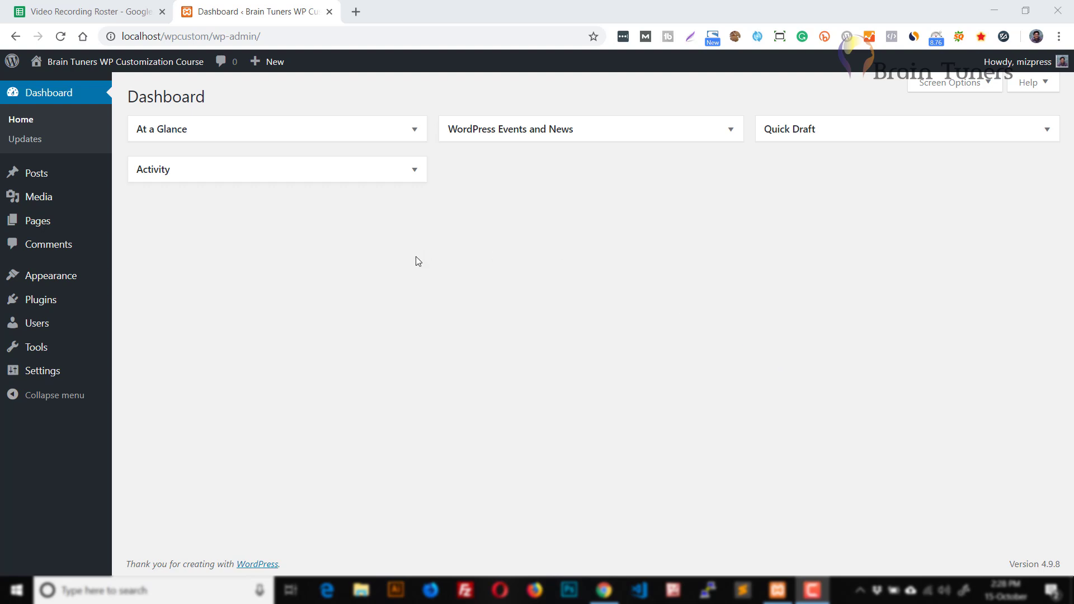
- Open the Media Library and view the attachment details of the existing quote image
mouse_move(14, 200)
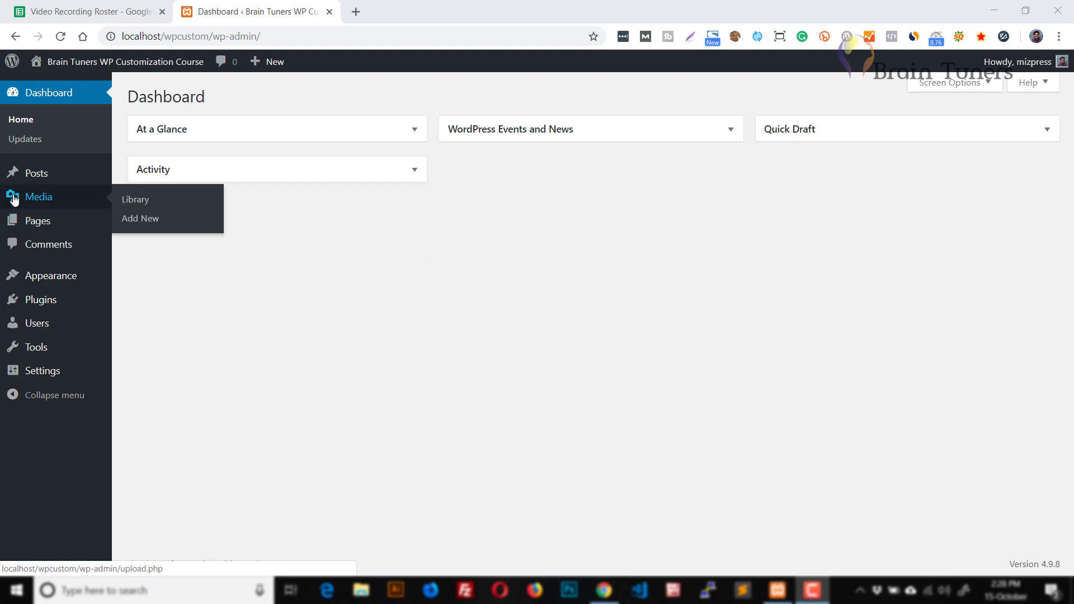
left_click(62, 202)
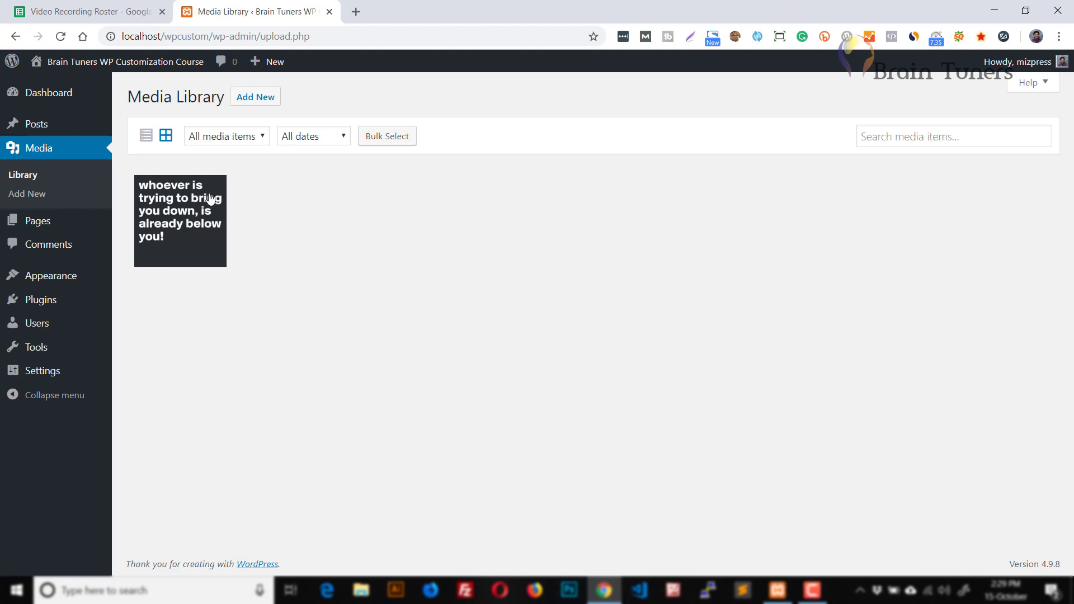
left_click(39, 158)
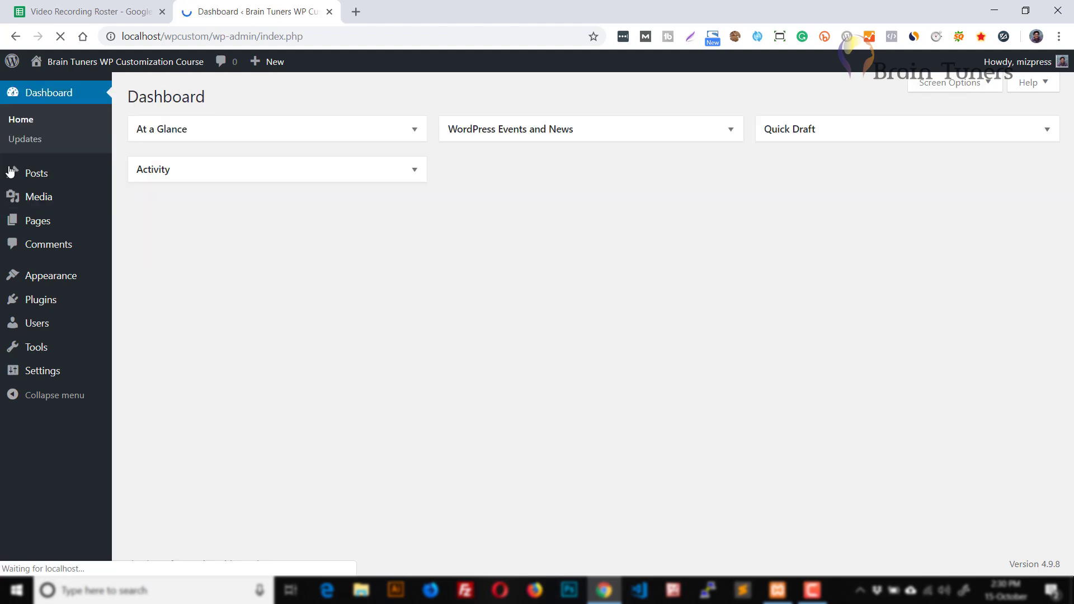
mouse_move(33, 203)
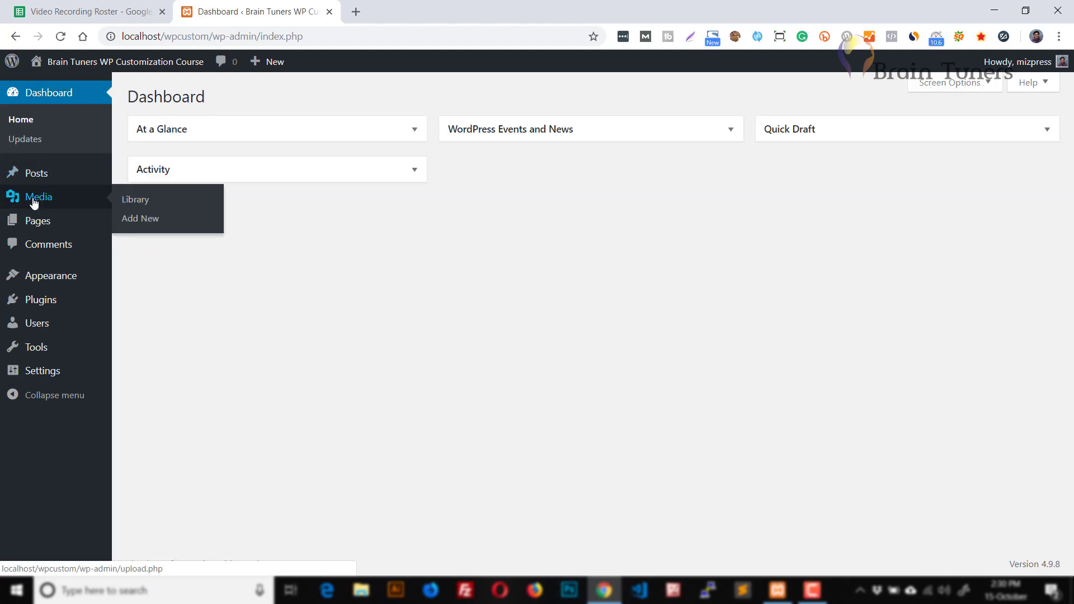
left_click(143, 206)
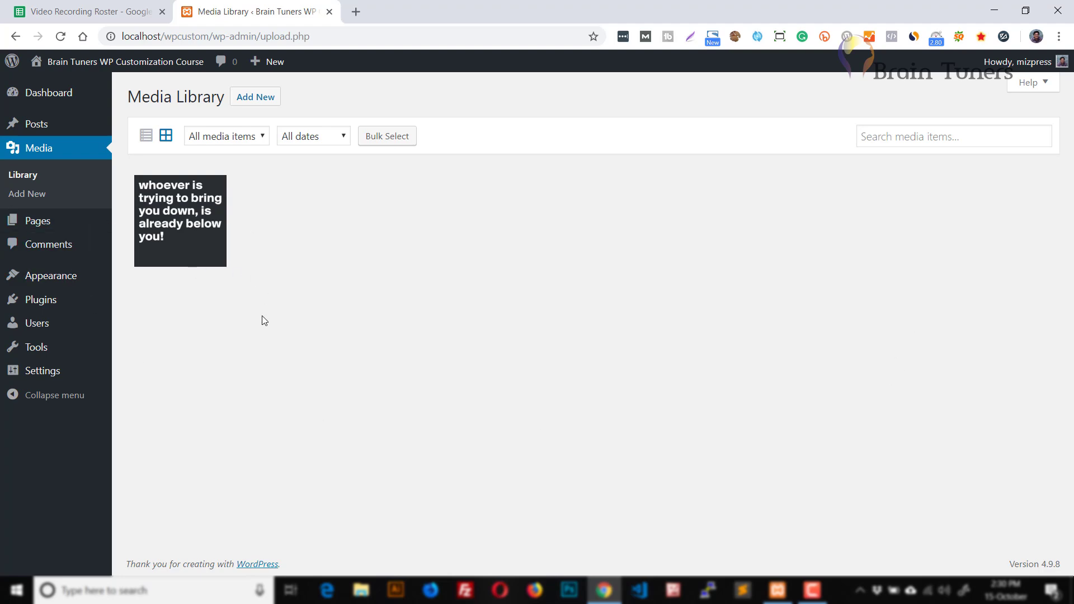
left_click(220, 267)
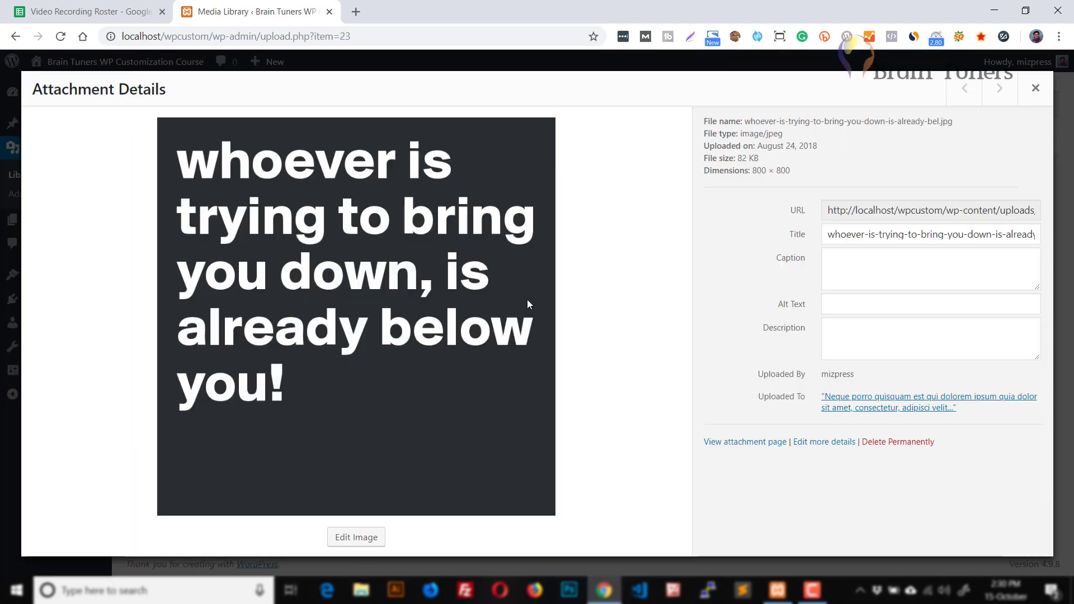
left_click(1037, 107)
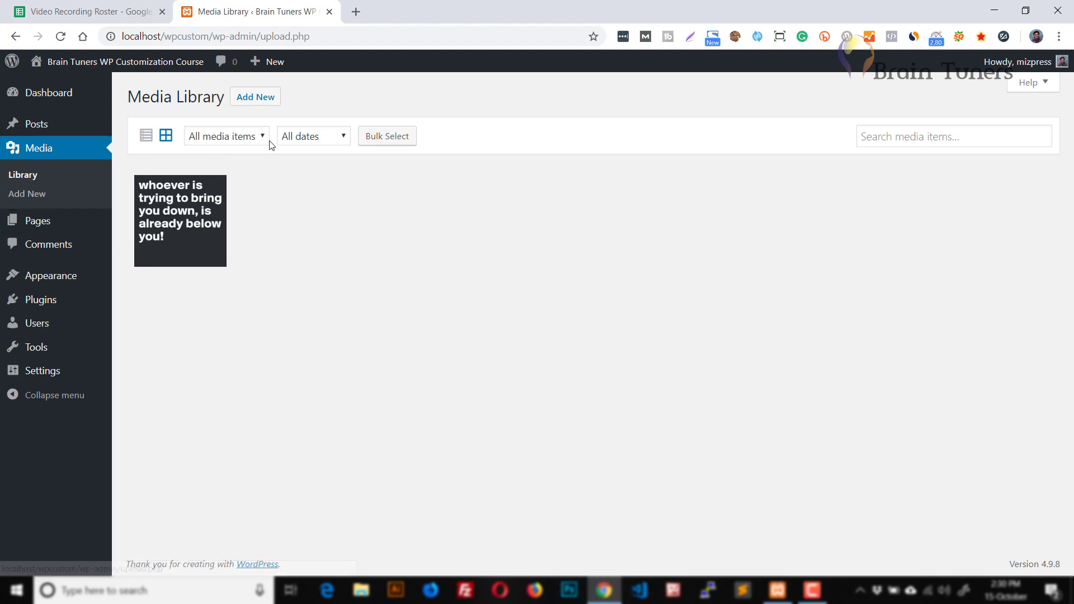
- Filter the library's media items by Mine and then by Unattached
left_click(221, 140)
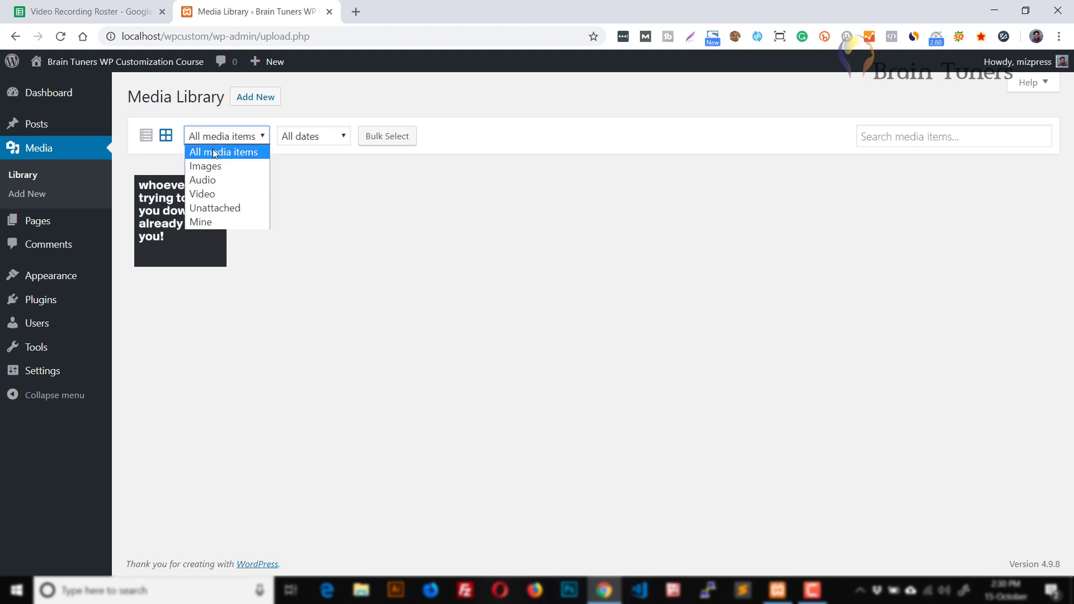
left_click(218, 223)
left_click(243, 138)
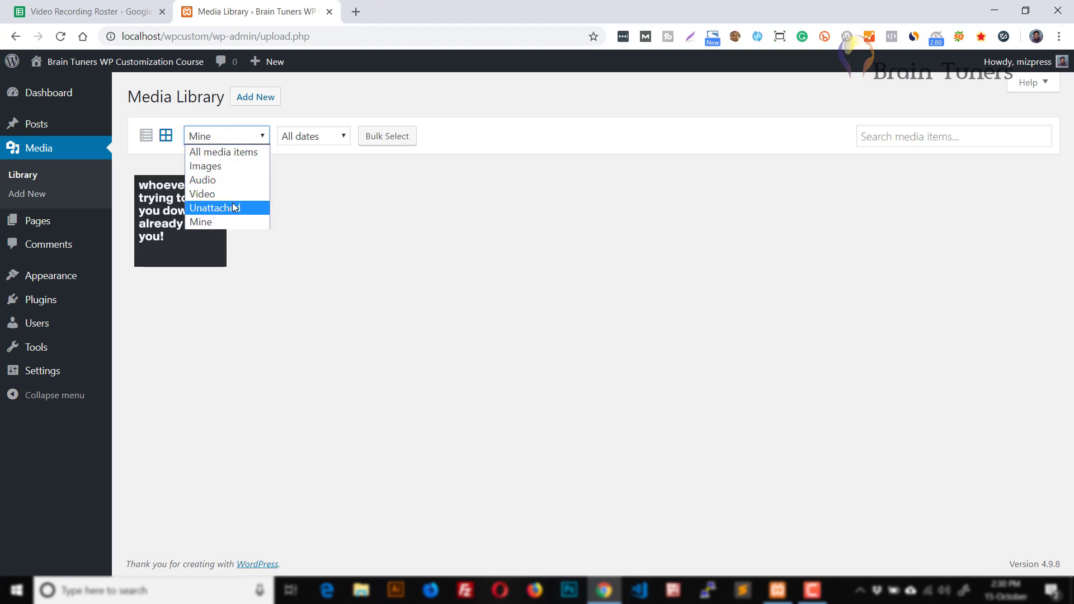
left_click(233, 207)
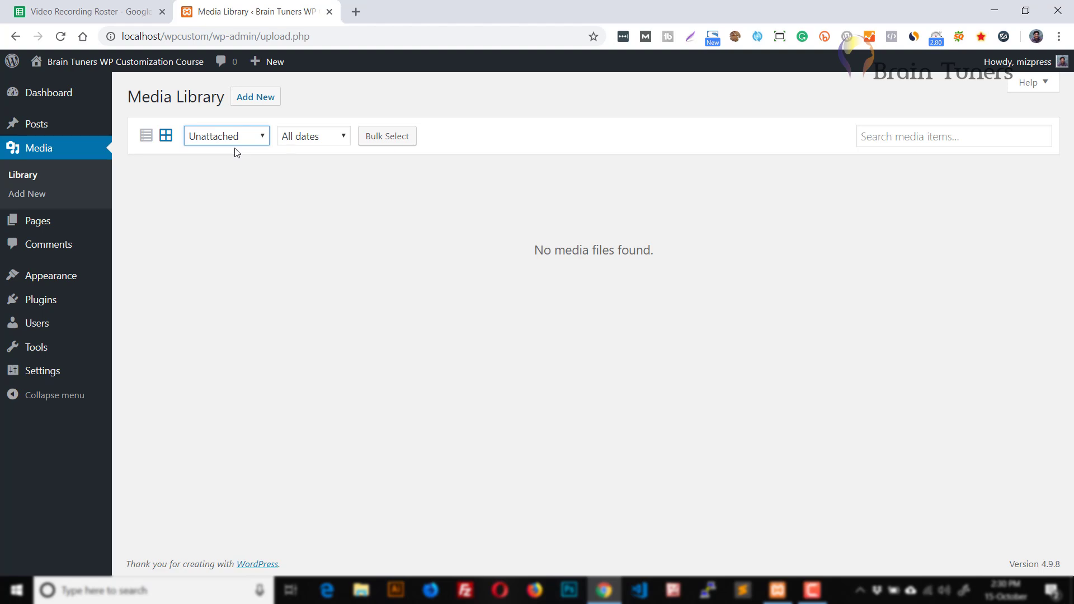
left_click(236, 146)
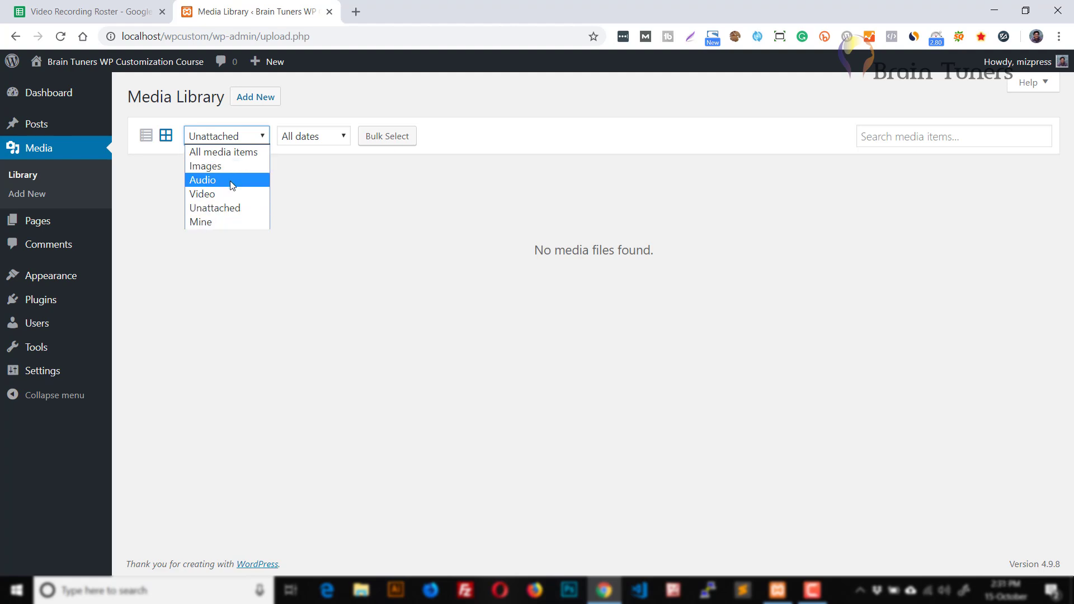
left_click(351, 211)
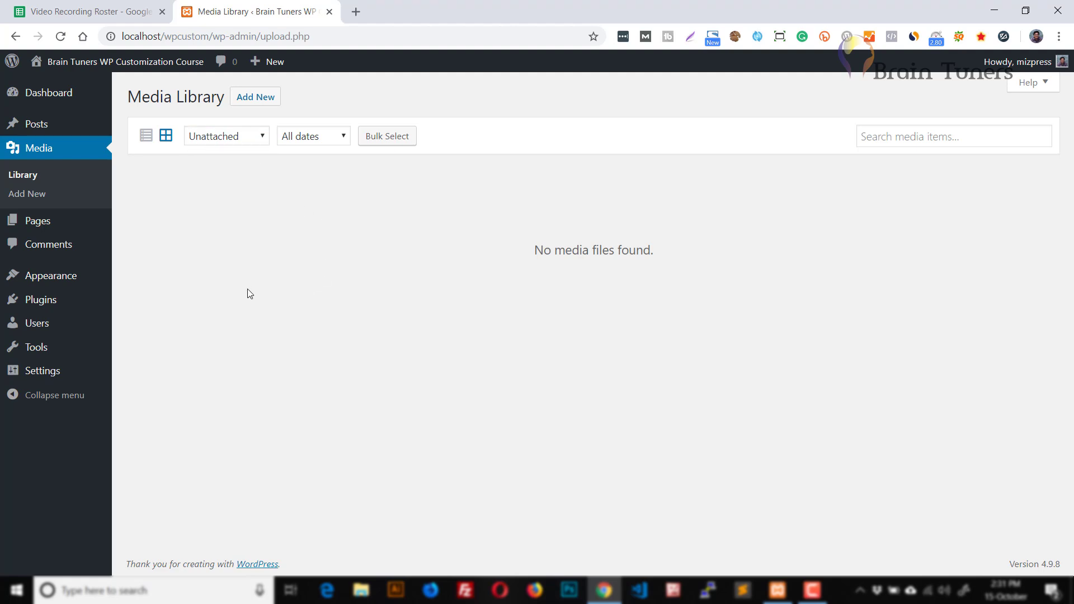
- Check which options the Media Library's date filter offers
left_click(314, 139)
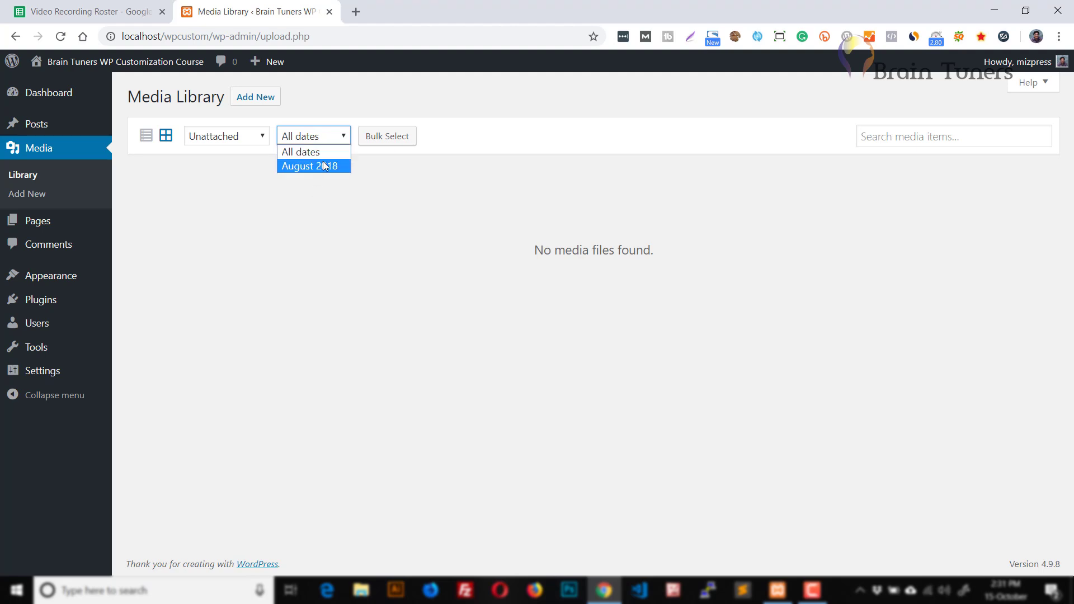
left_click(432, 224)
left_click(434, 222)
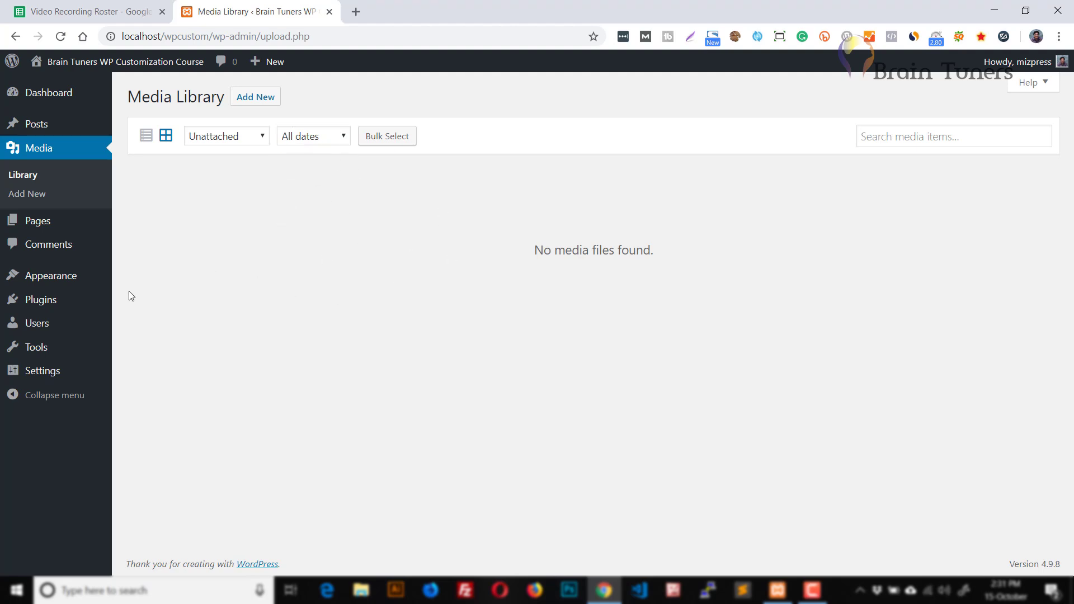
left_click(31, 194)
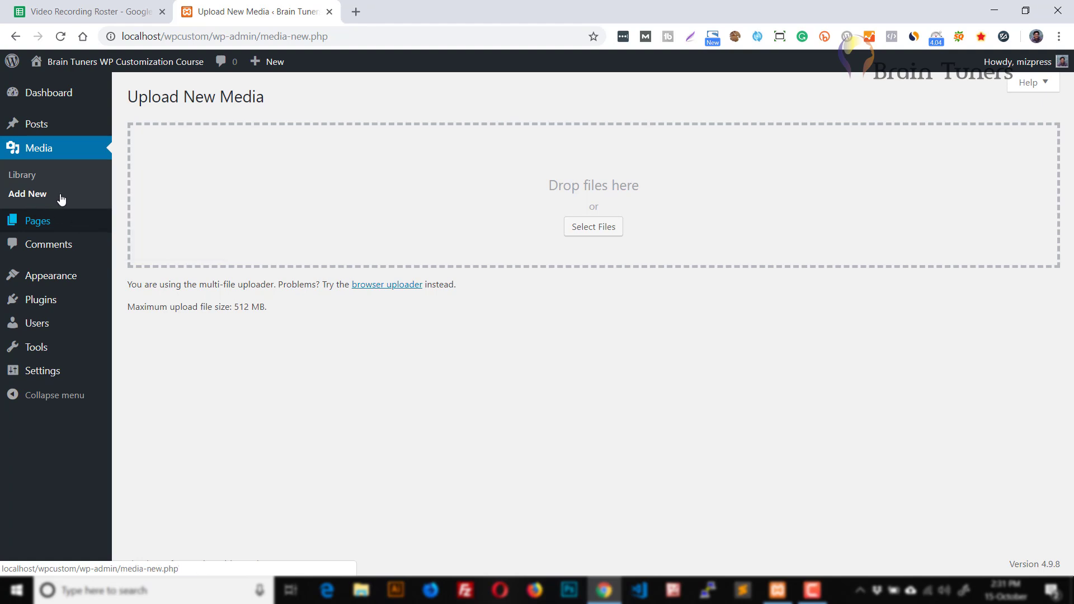
left_click(614, 232)
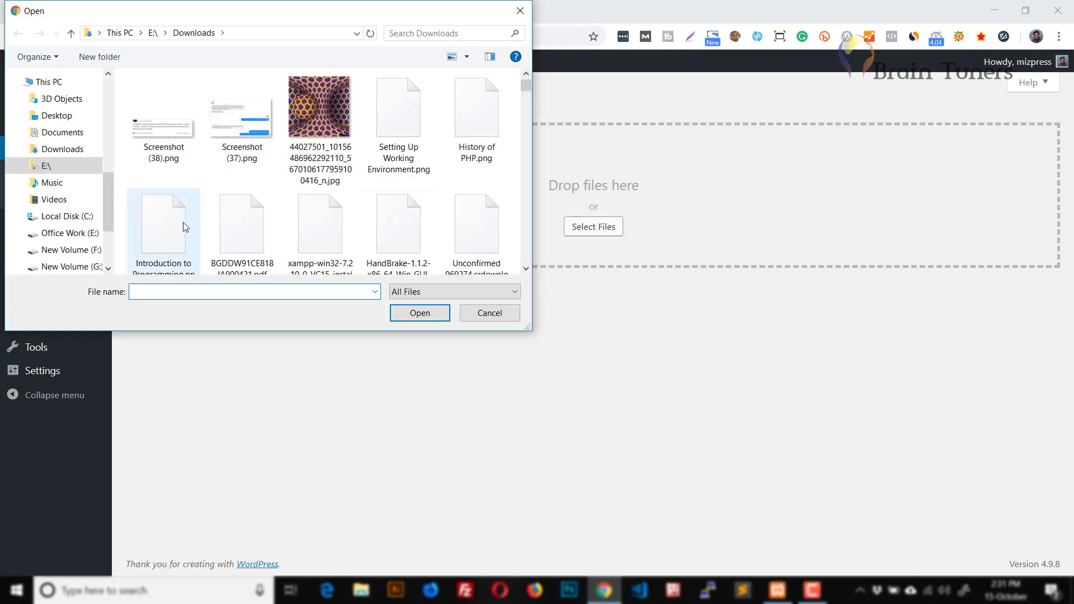
double_click(344, 147)
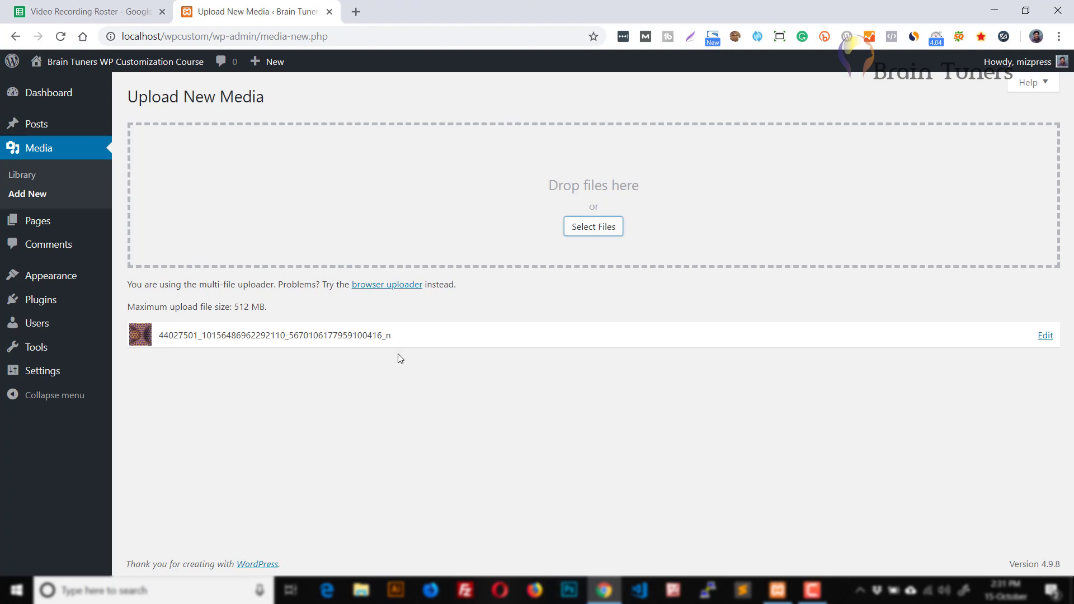
- Edit the uploaded image, set its alternative text to "Optical Illusion", and update the media file
left_click(1044, 336)
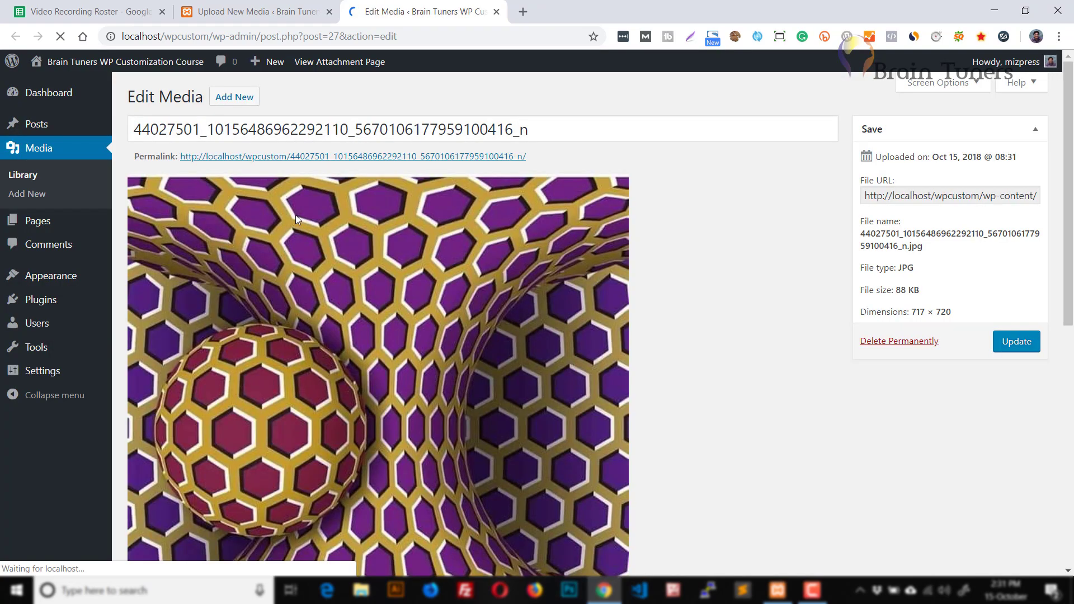
scroll(793, 294, "down", 9)
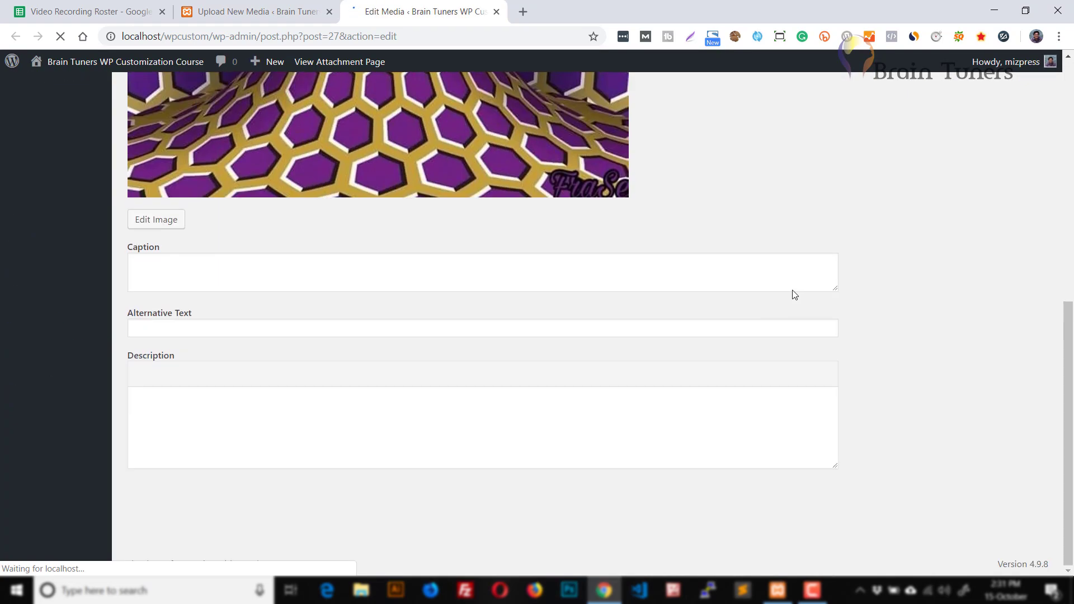
left_click(229, 275)
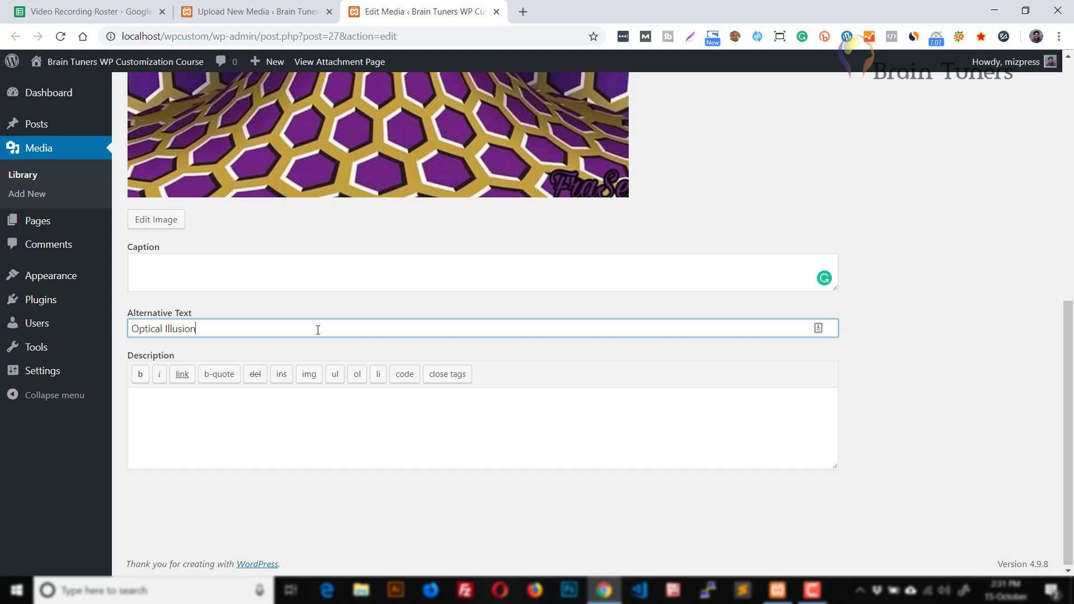
left_click(276, 439)
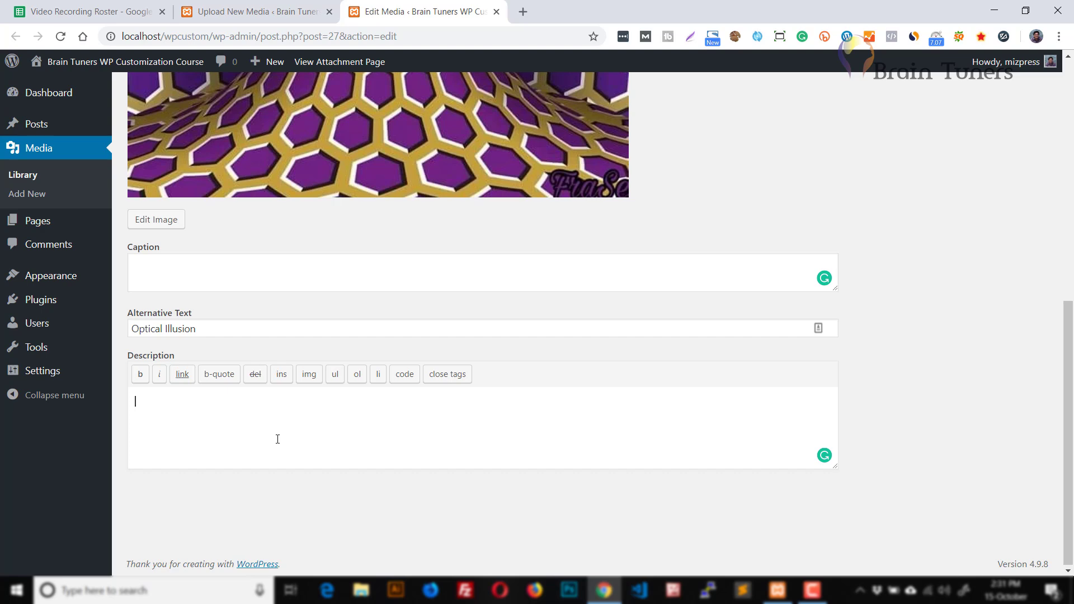
scroll(579, 450, "up", 9)
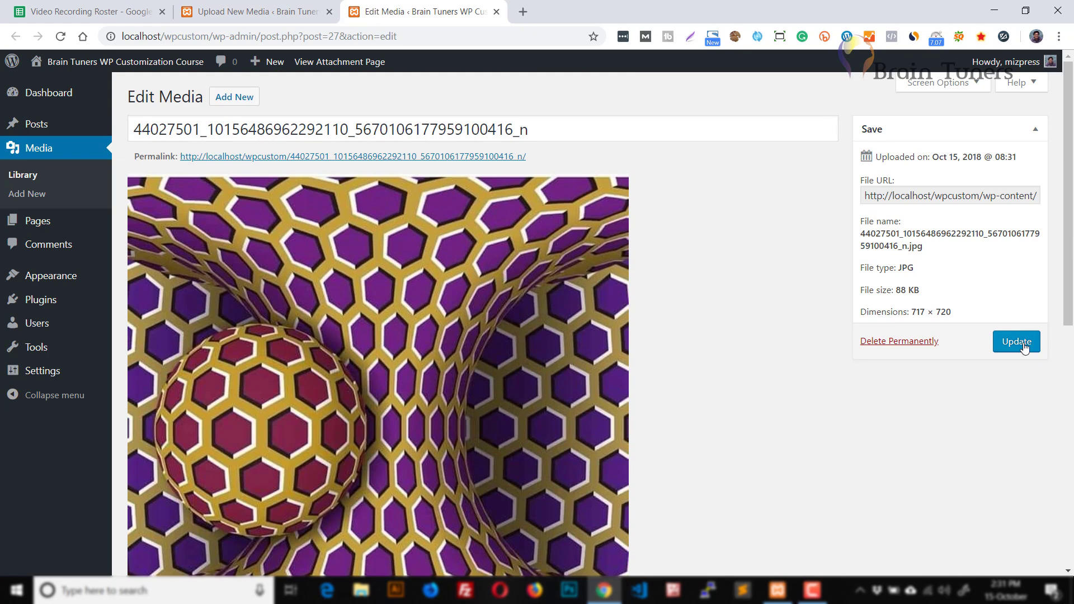
left_click(1024, 348)
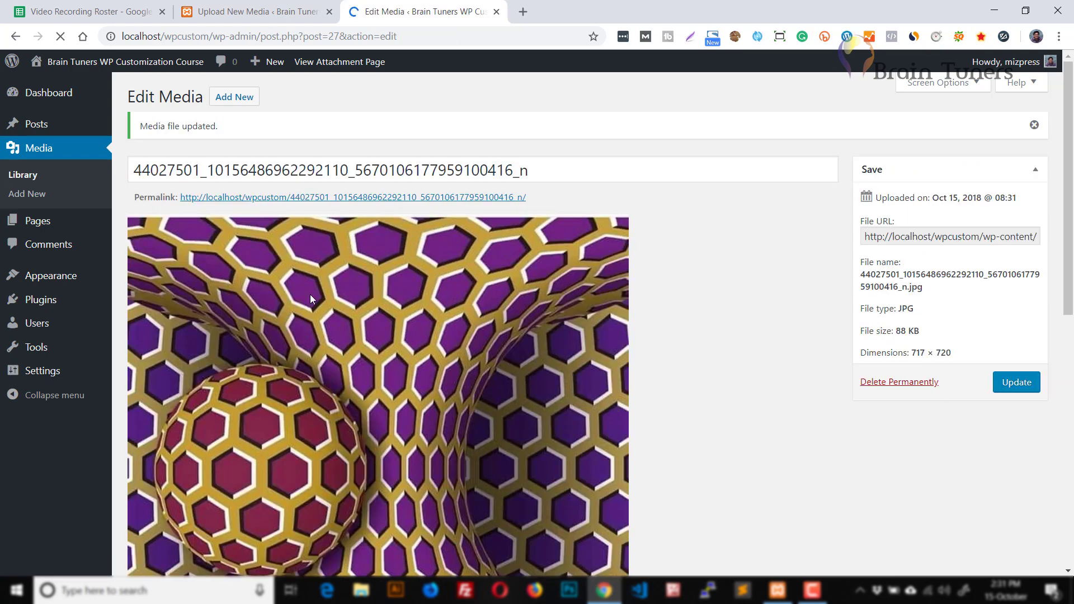
- Open the uploaded image's attachment details from the Media Library and look over its attachment page on the site
left_click(24, 177)
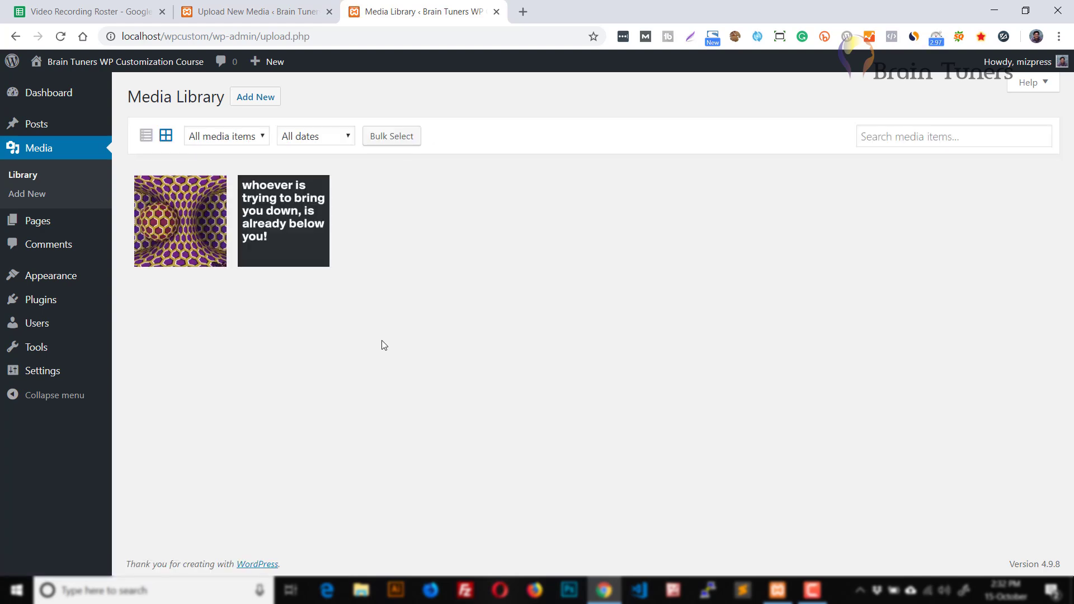
left_click(180, 236)
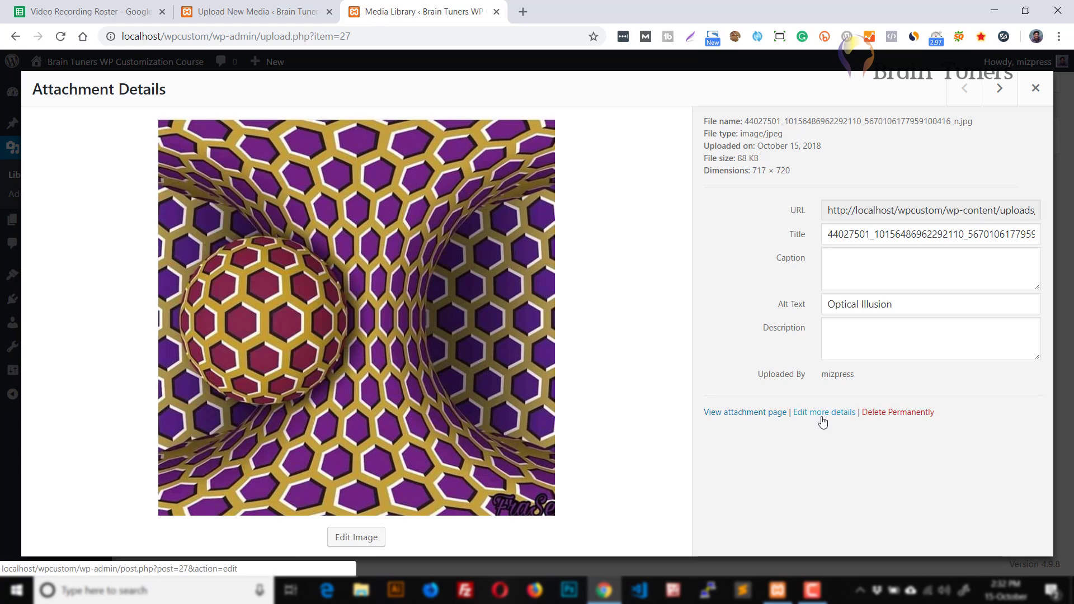
left_click(746, 413)
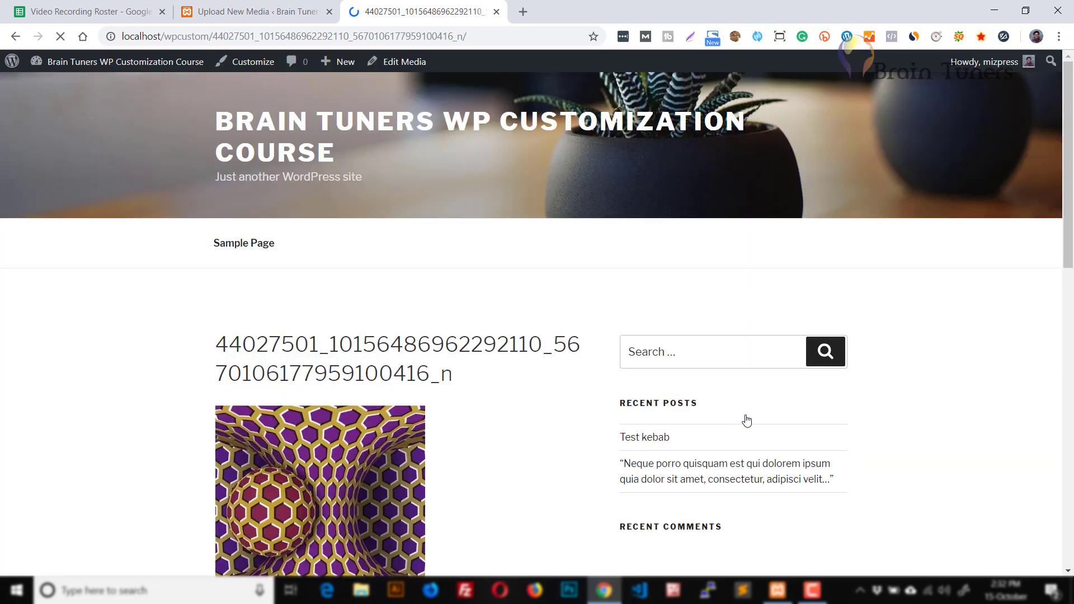
scroll(344, 435, "down", 2)
scroll(343, 435, "down", 6)
scroll(317, 274, "up", 5)
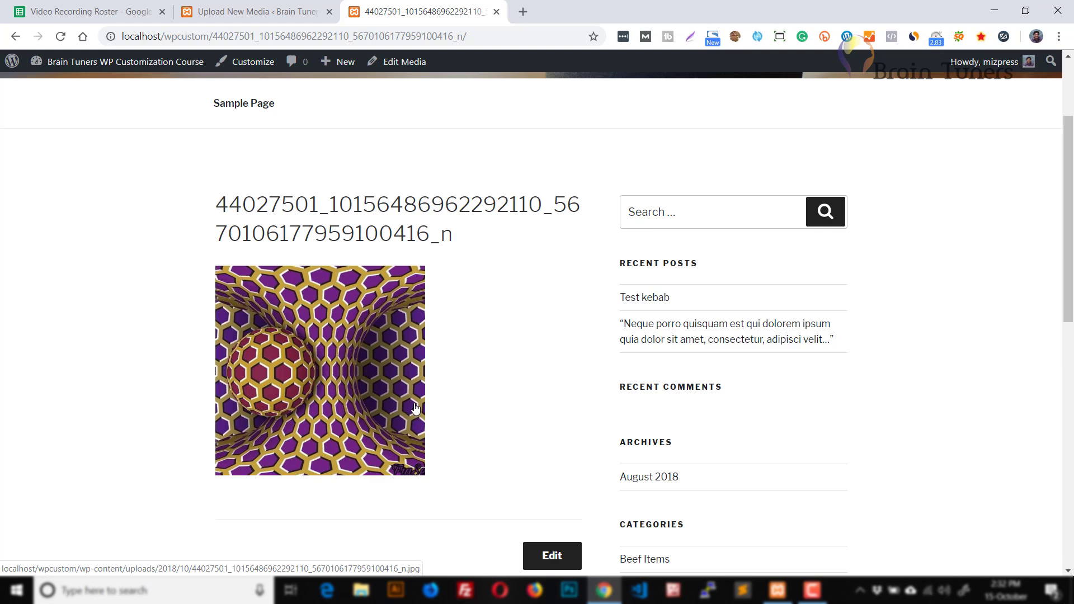
scroll(469, 371, "up", 2)
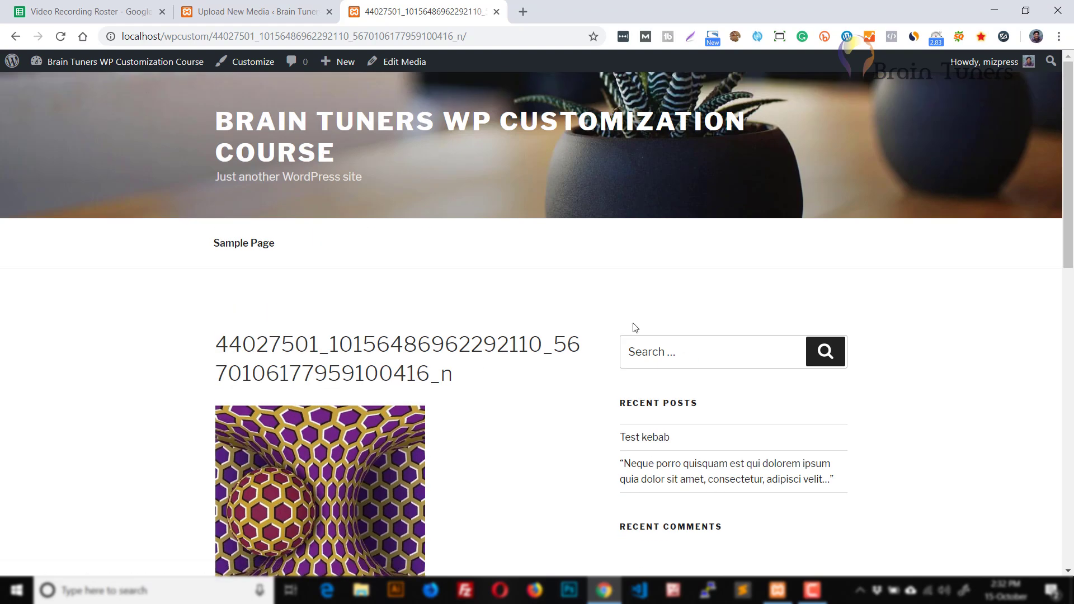
- Return from the attachment page to the site's admin dashboard
left_click(989, 9)
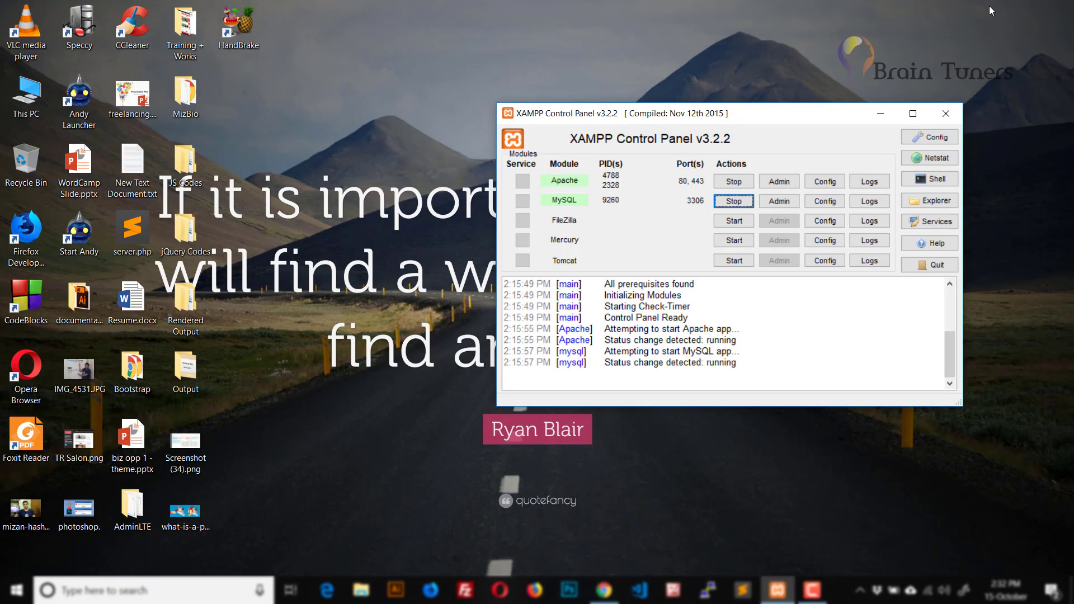
left_click(610, 588)
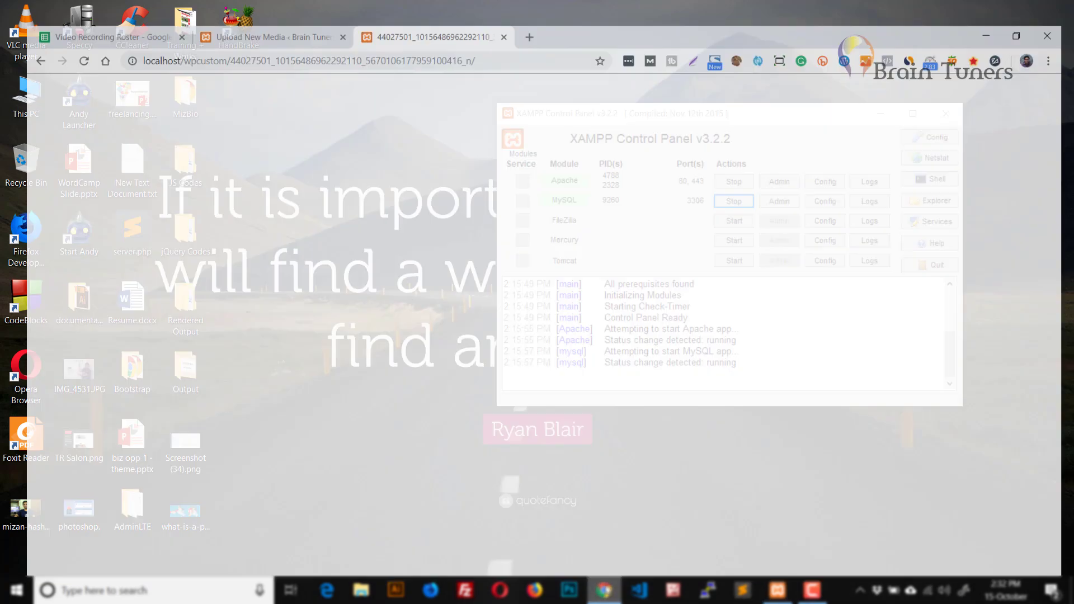
mouse_move(117, 66)
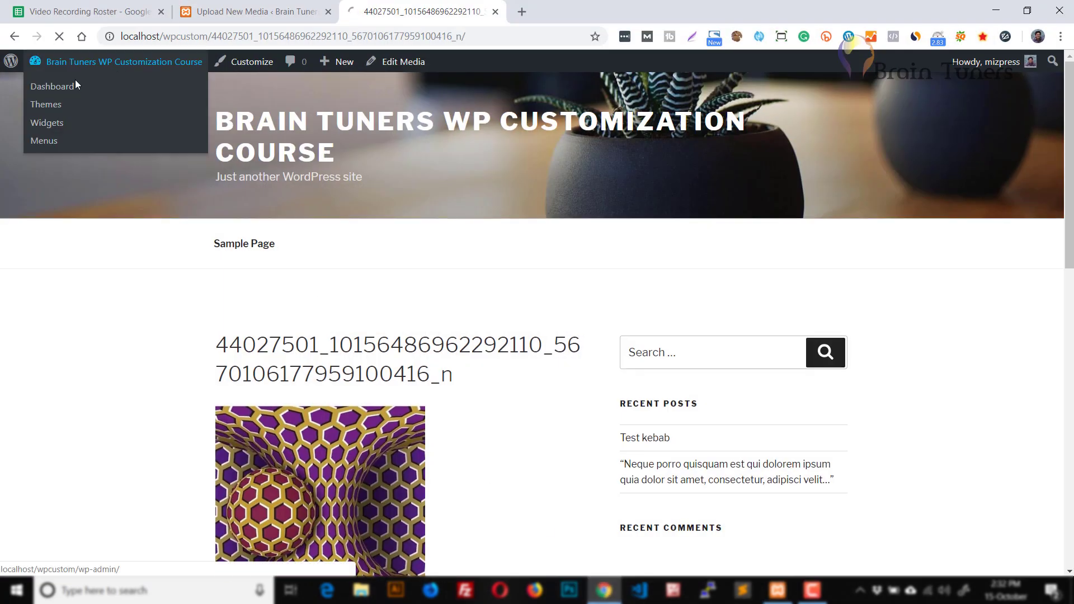
left_click(74, 82)
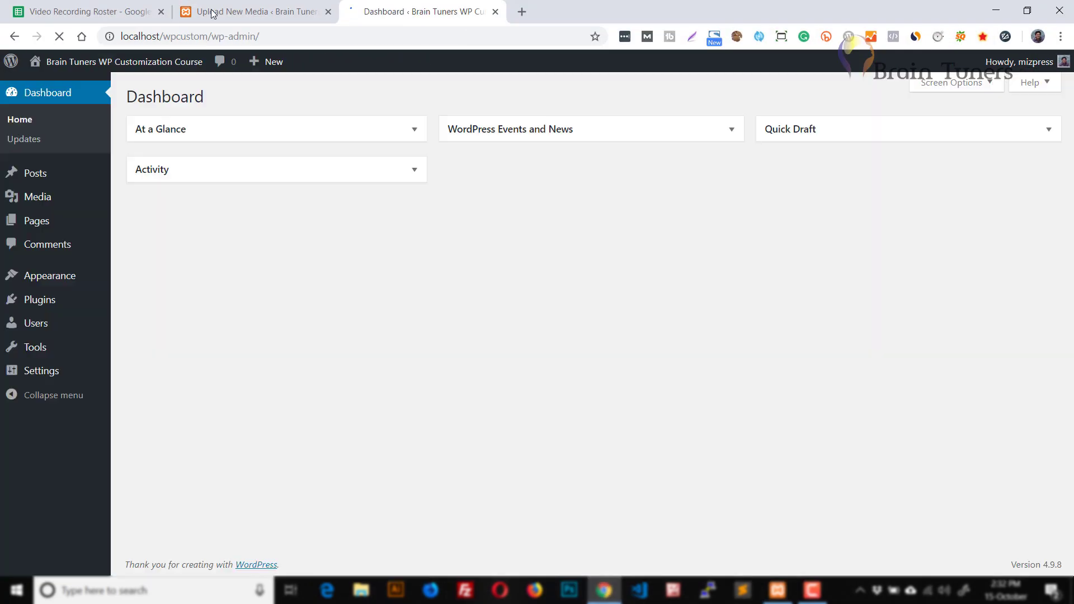
- Upload the video History of PHP.mp4 from the History of PHP folder within Desktop on the Office Work (E:) drive
left_click(213, 14)
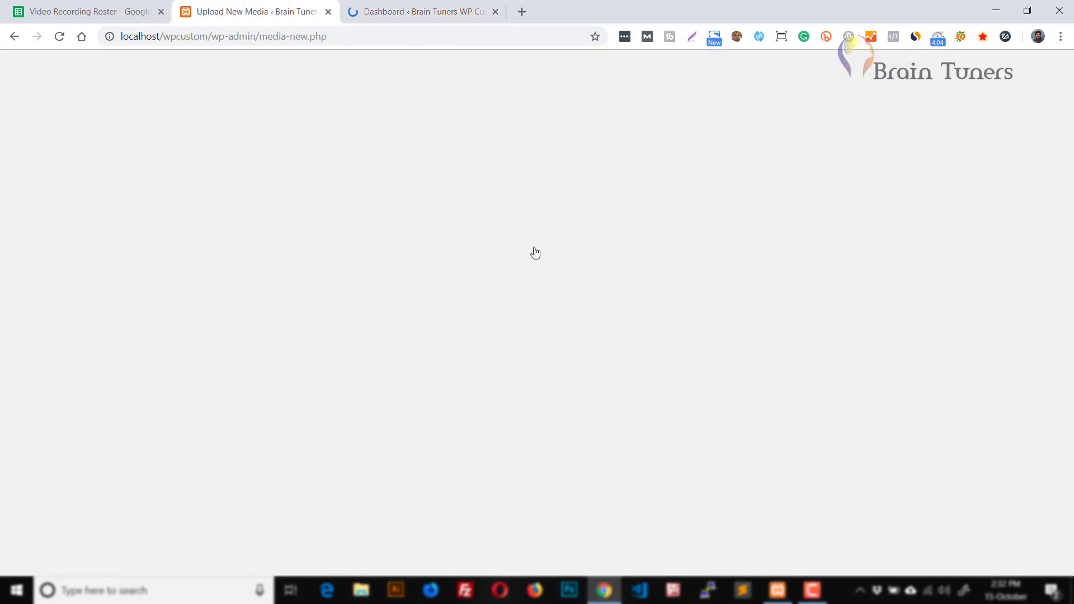
left_click(580, 230)
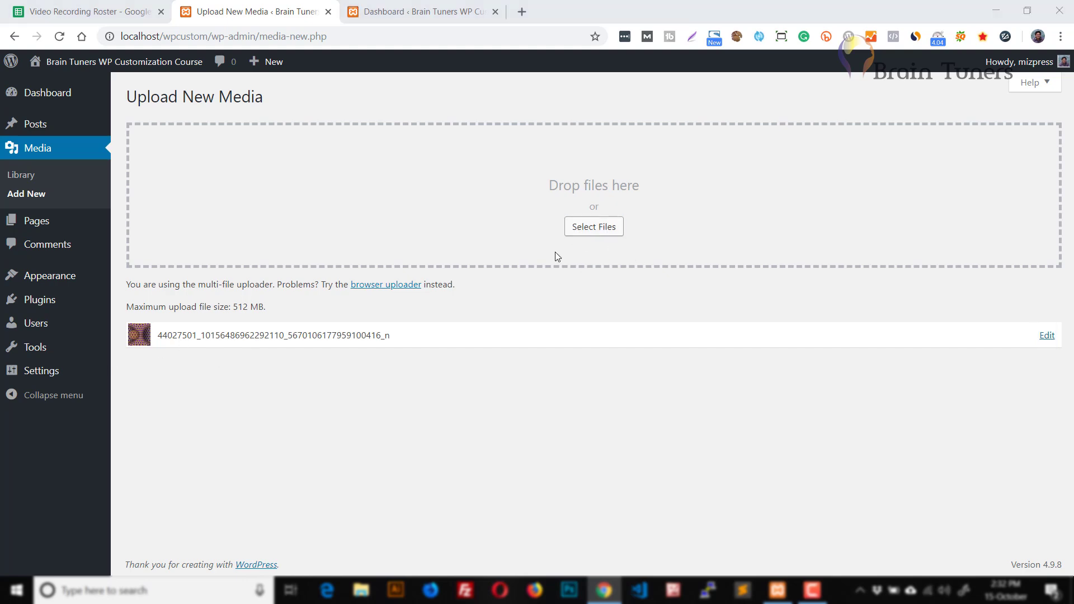
left_click(69, 233)
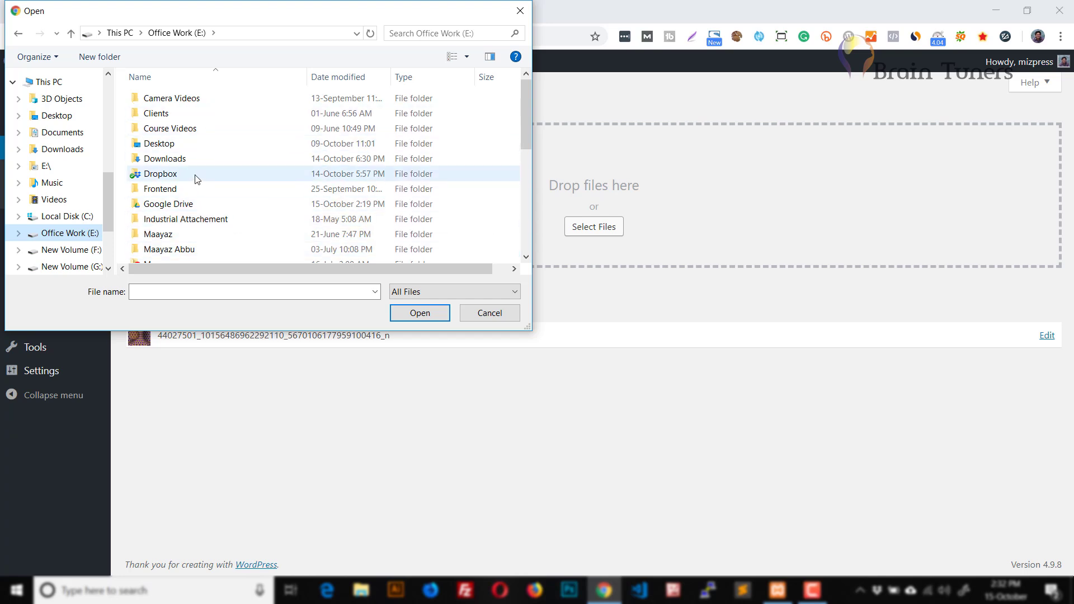
double_click(163, 144)
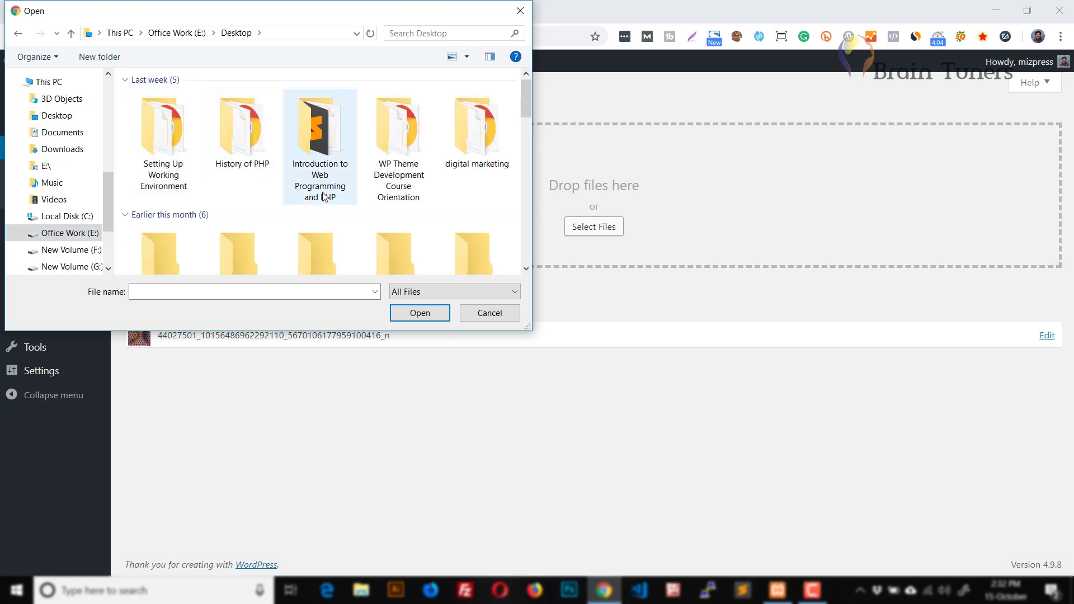
double_click(239, 129)
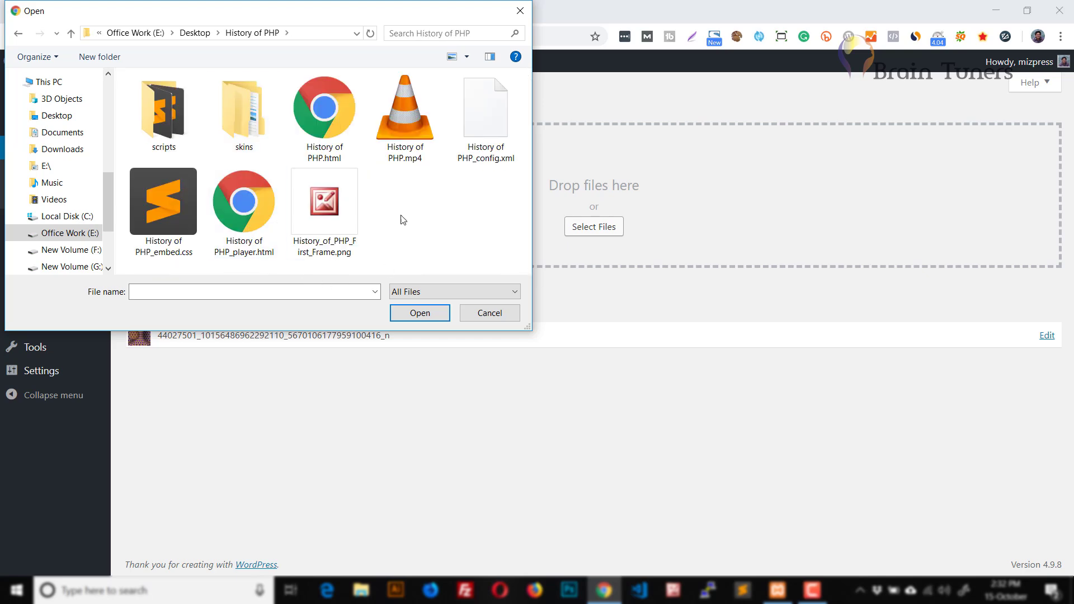
double_click(402, 138)
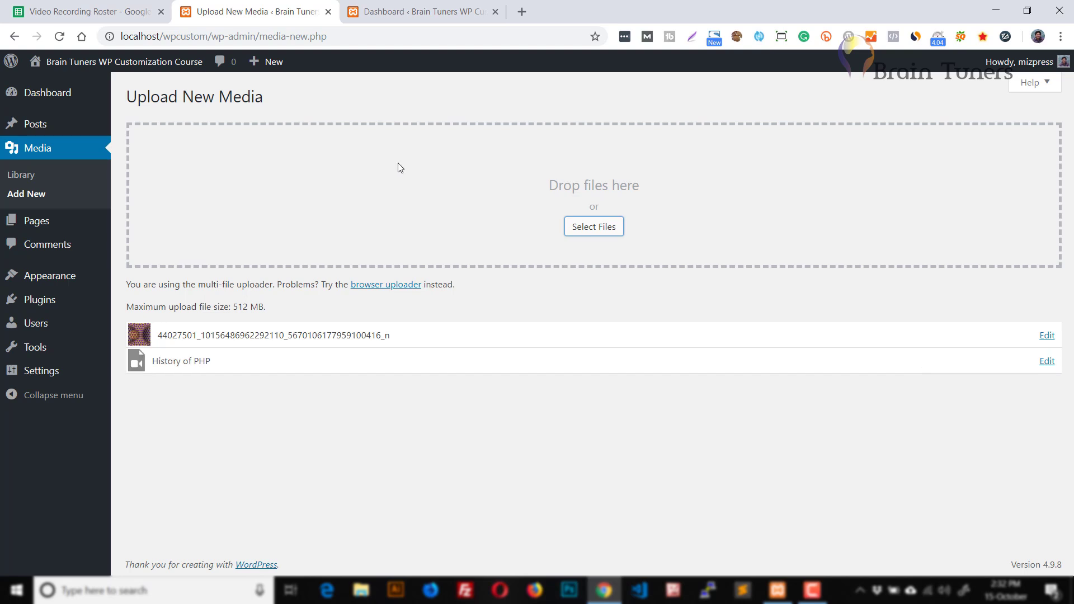
- Open the uploaded History of PHP video for editing, preview its playback and look over its caption, description and file details
left_click(1047, 361)
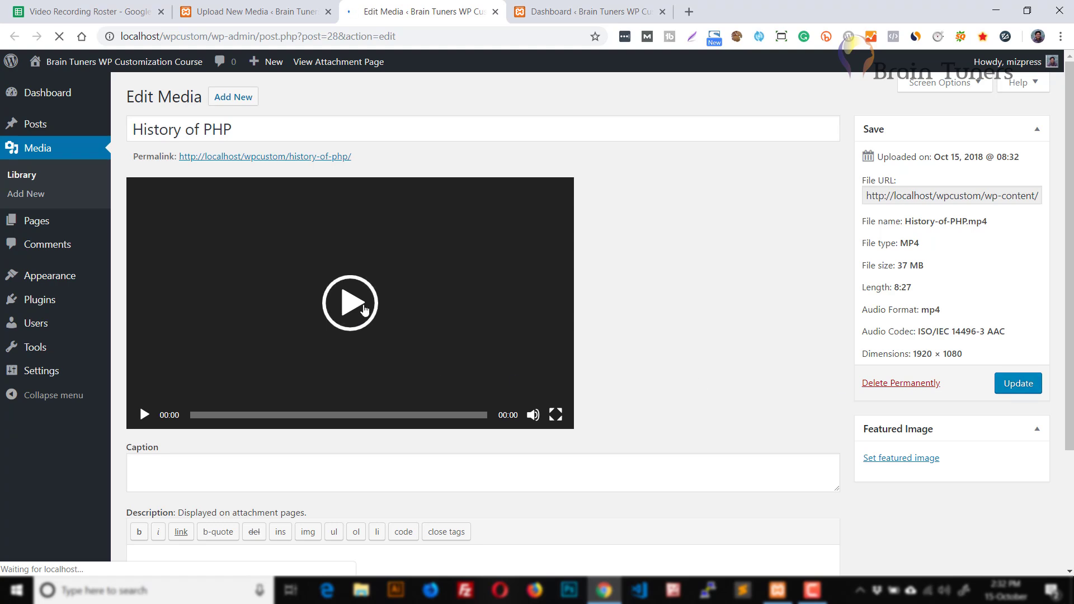
scroll(168, 451, "down", 3)
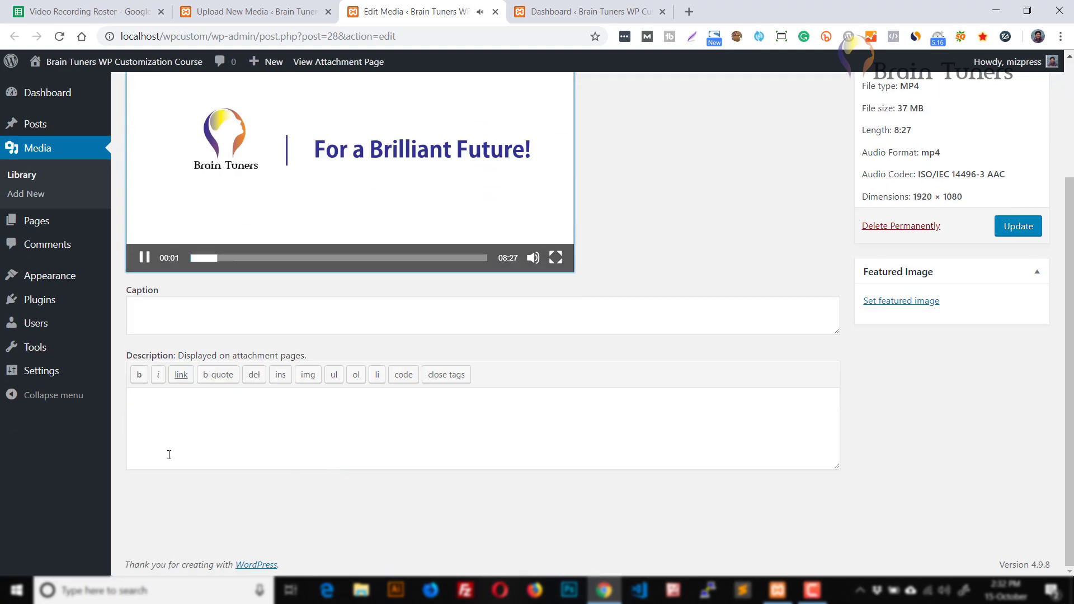
scroll(791, 424, "up", 3)
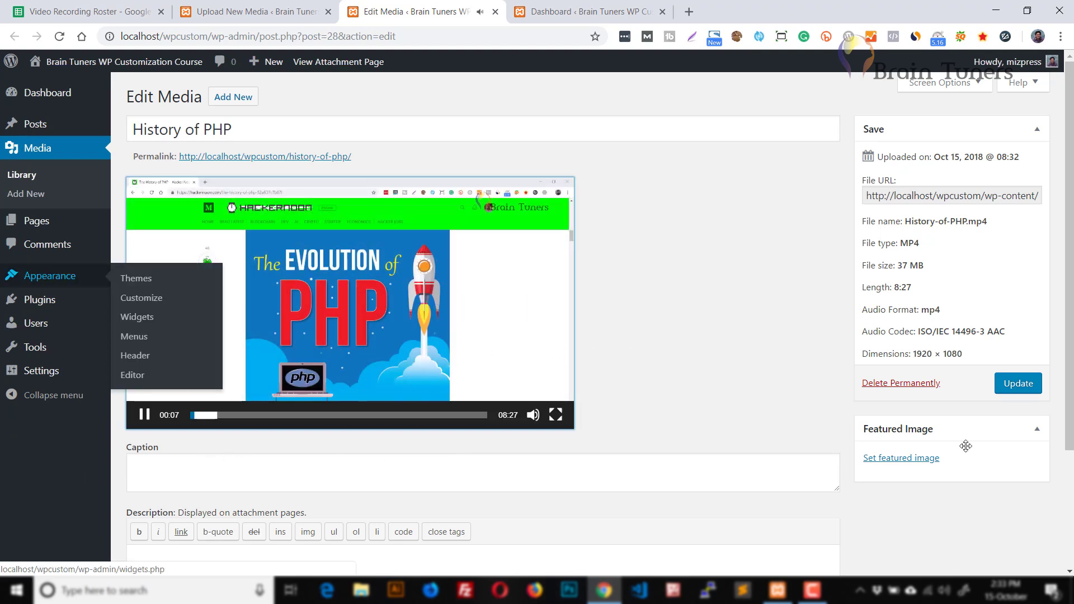
left_click(154, 420)
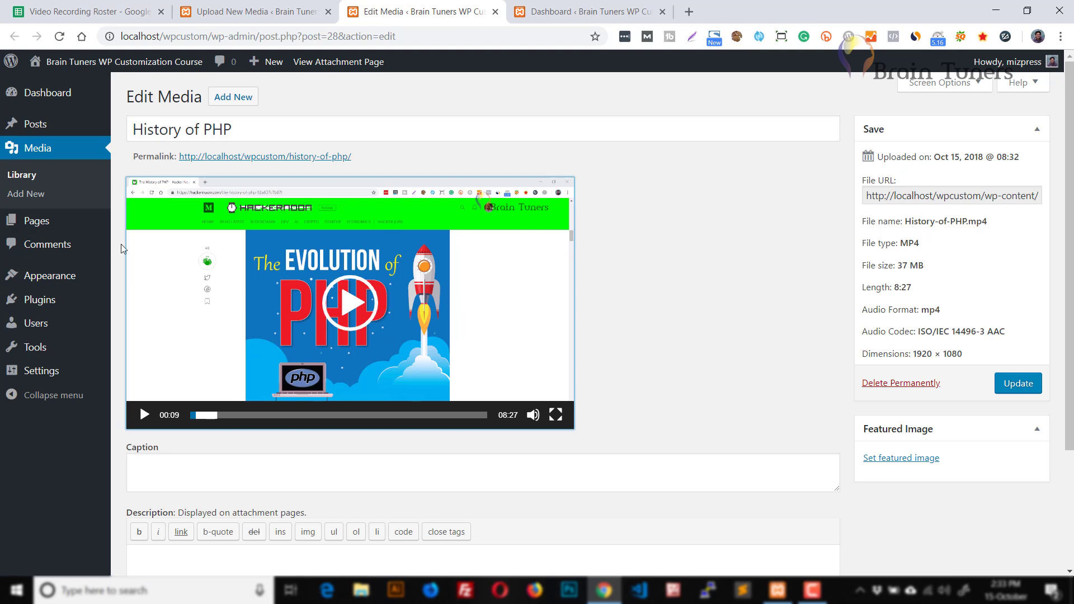
- Filter the Media Library to show only unattached items
left_click(33, 178)
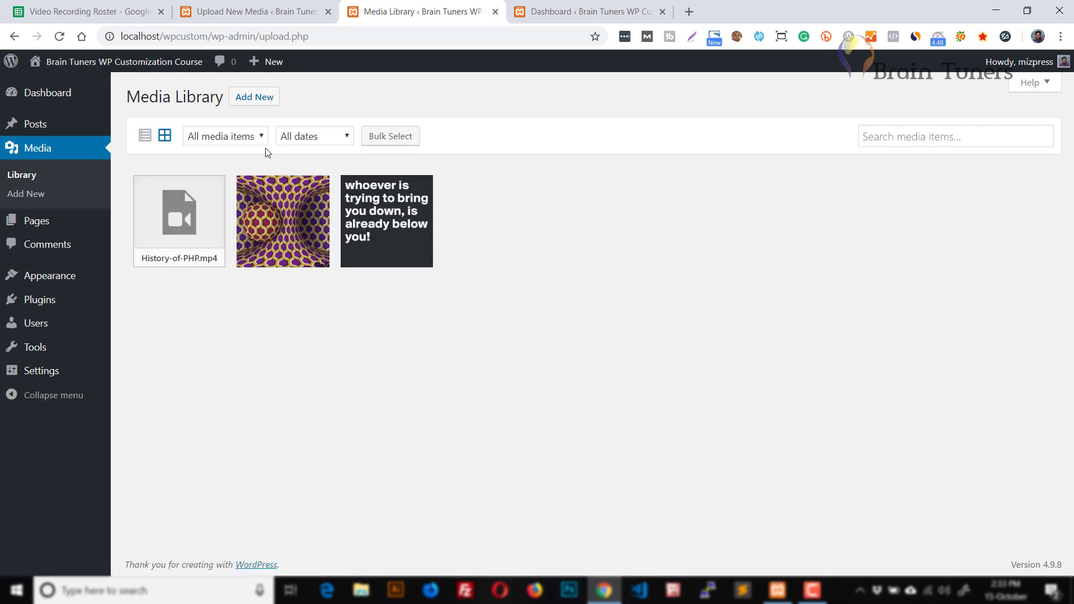
left_click(232, 138)
left_click(227, 210)
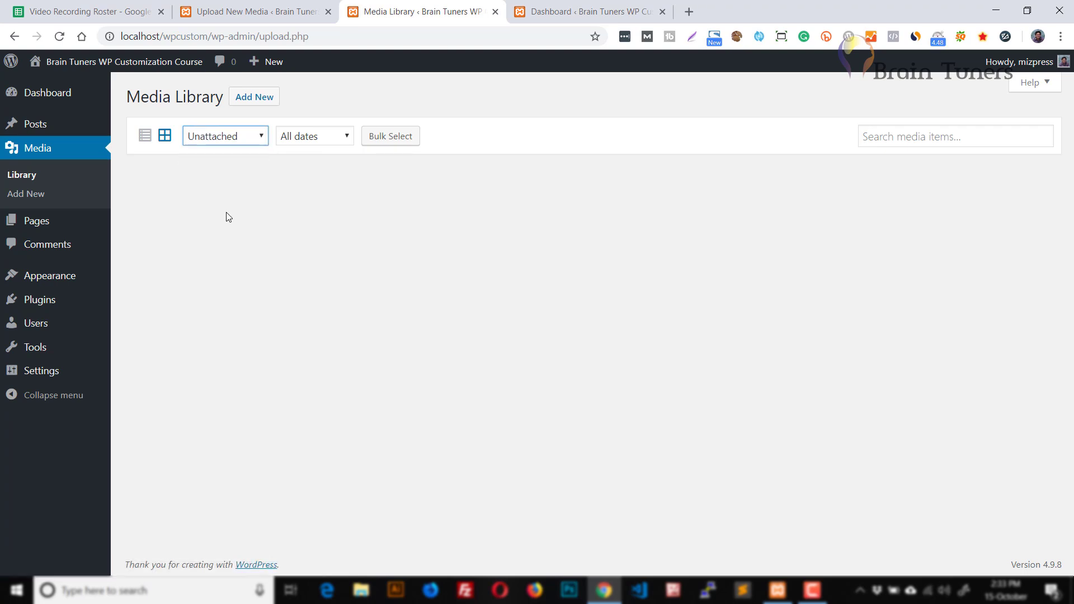
left_click(235, 139)
left_click(235, 139)
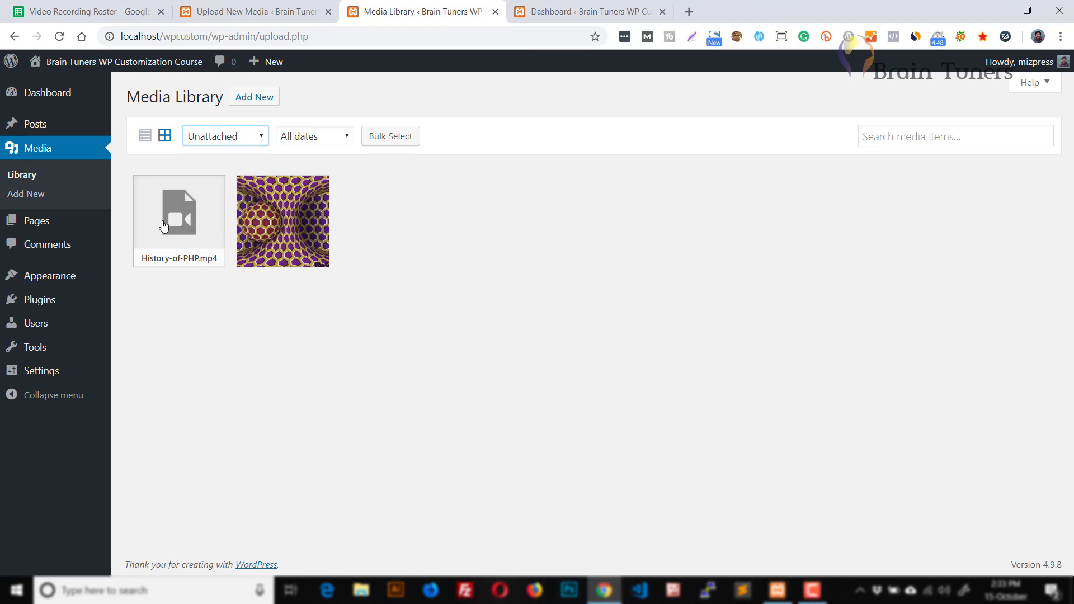
- Insert the History-of-PHP.mp4 video from the media library into the "Test kebab" post and update the post
left_click(41, 125)
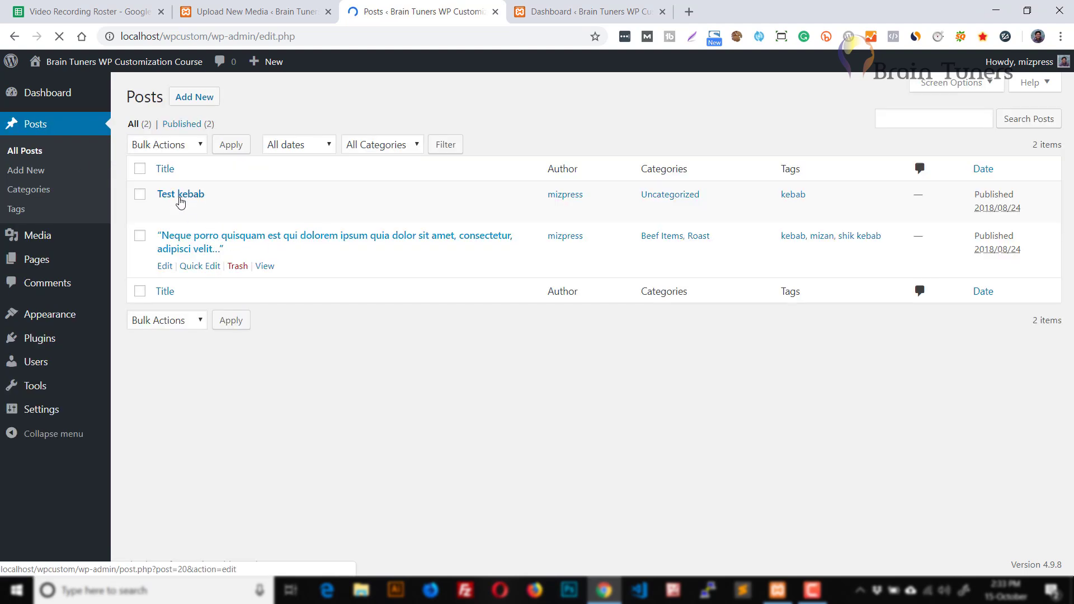
left_click(181, 196)
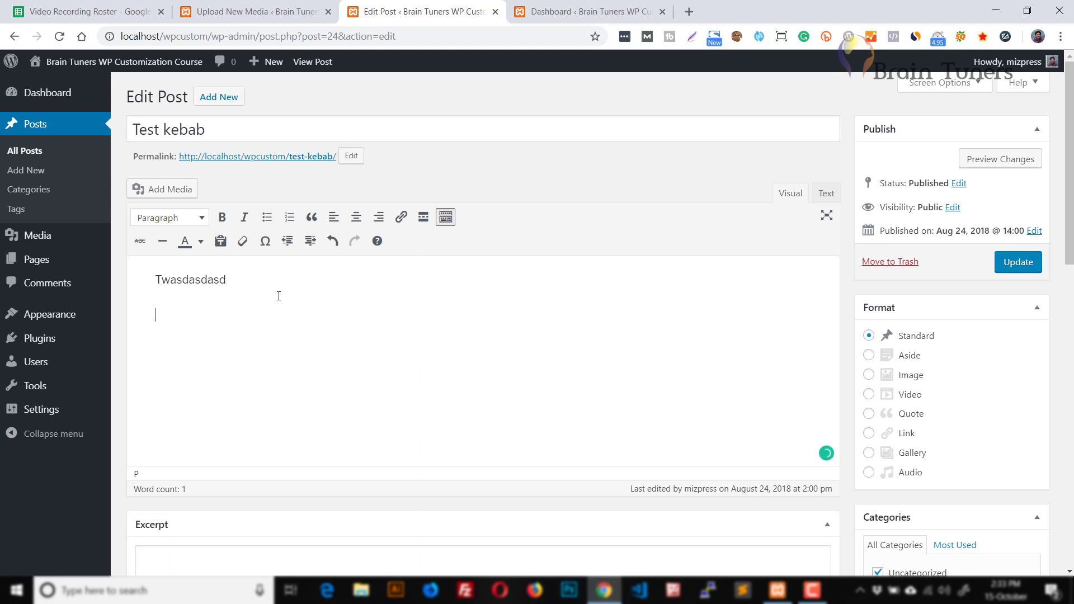
left_click(163, 190)
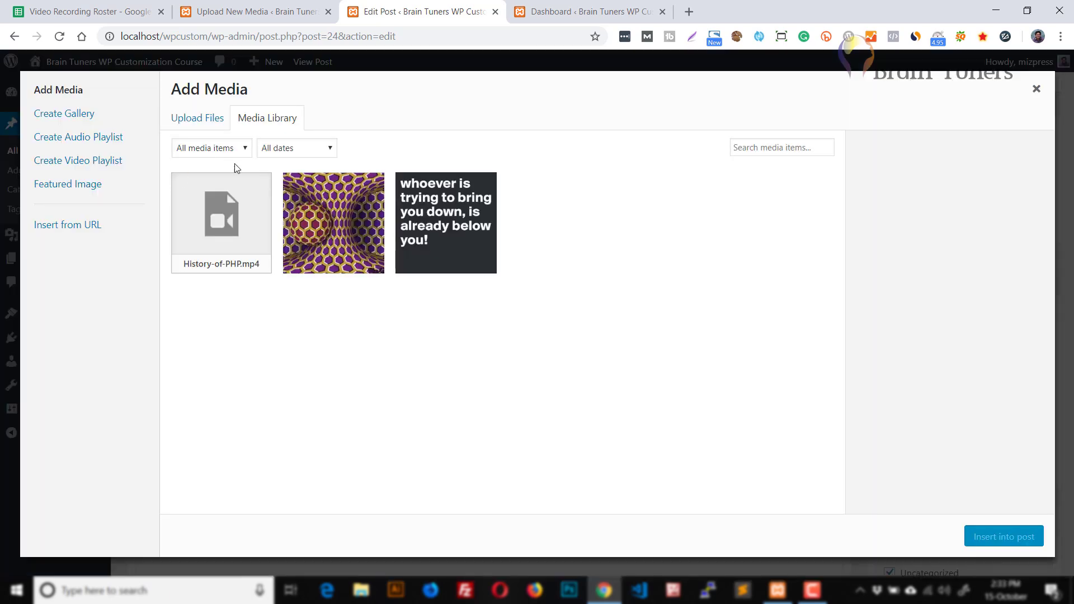
left_click(230, 241)
left_click(1014, 538)
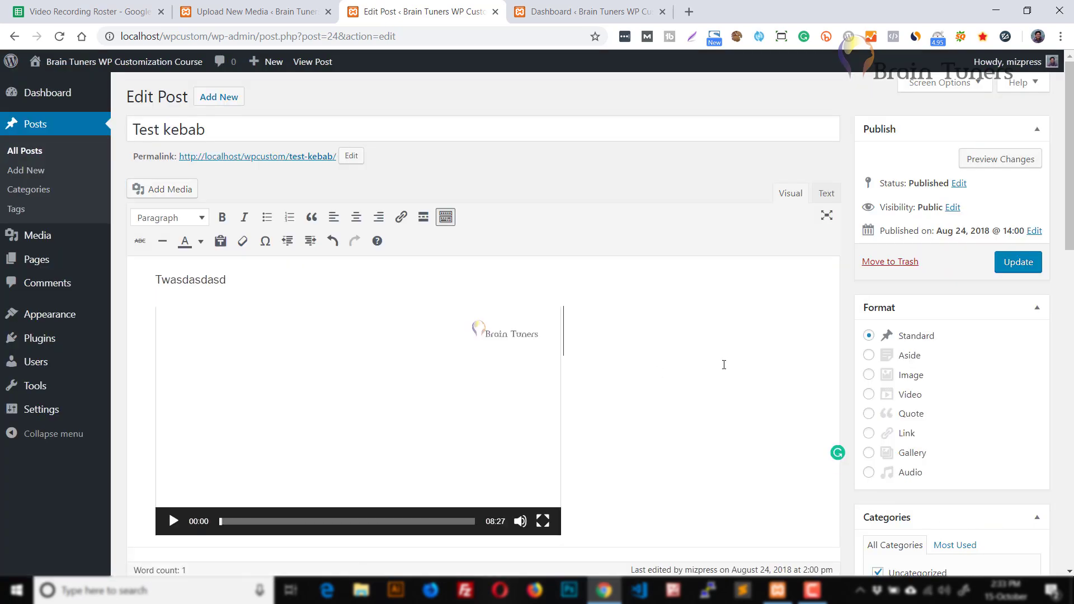
scroll(724, 365, "down", 3)
scroll(821, 333, "up", 3)
left_click(1019, 262)
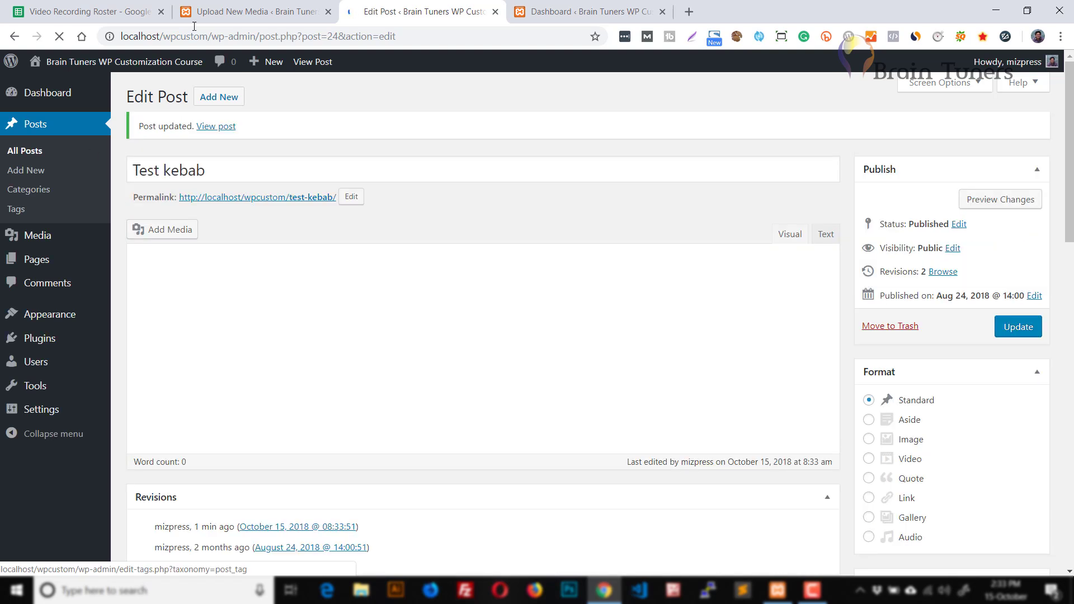
- Reload the Media Library and filter it by Unattached again to check whether the inserted video is still listed
left_click(226, 13)
left_click(24, 176)
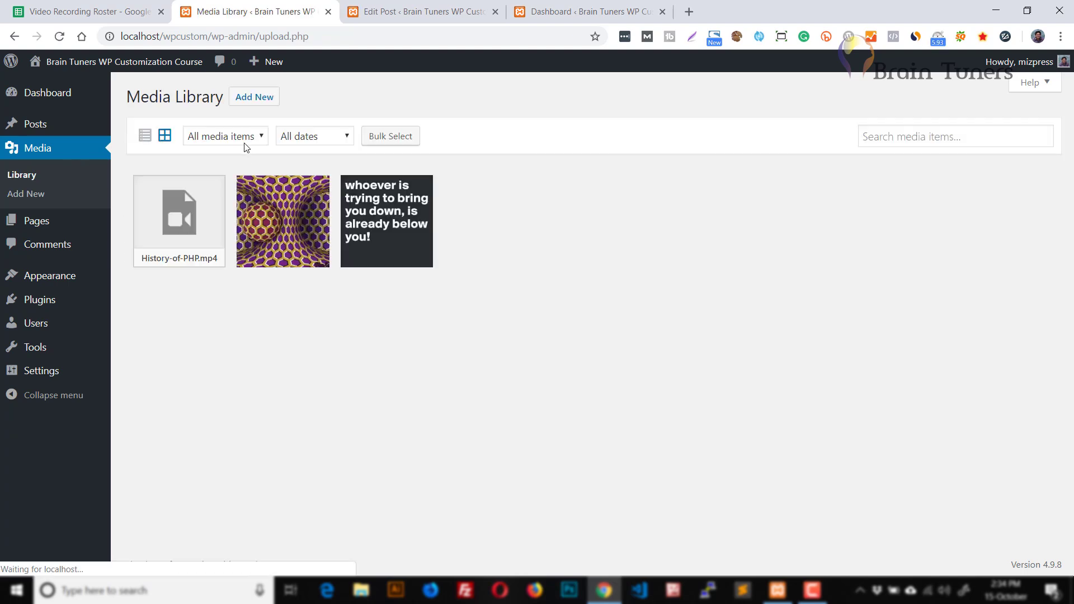
left_click(242, 140)
left_click(218, 209)
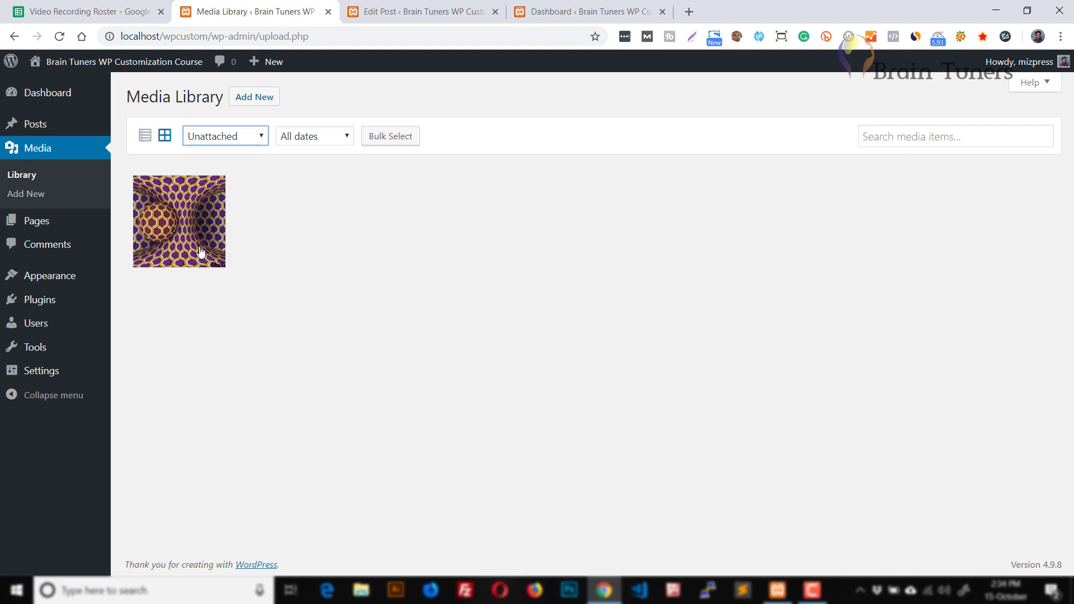
- View the updated "Test kebab" post on the site and look over the page with its embedded video
left_click(425, 11)
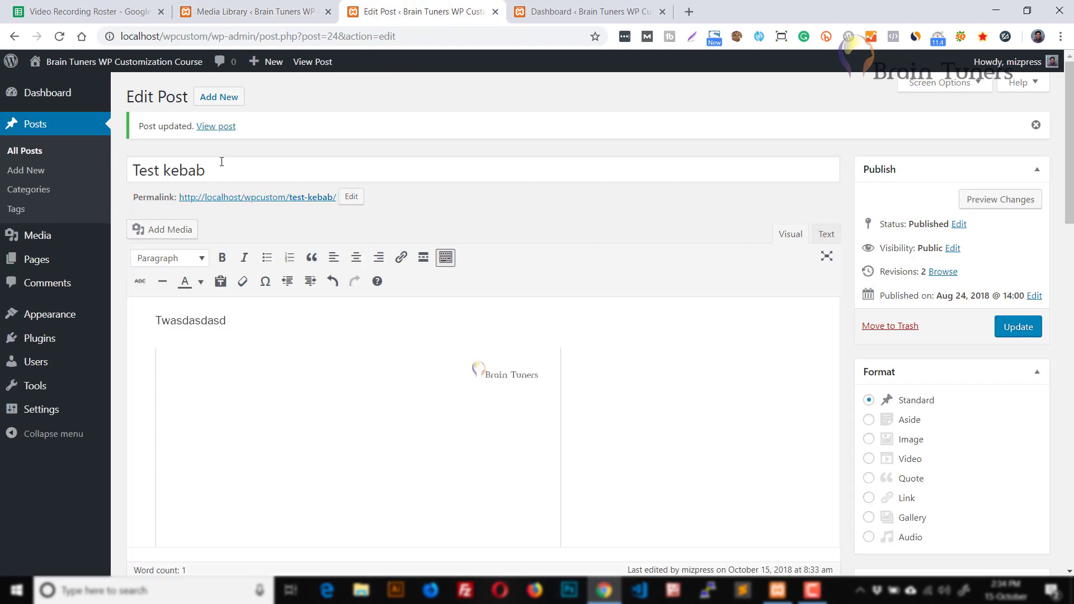
left_click(217, 128)
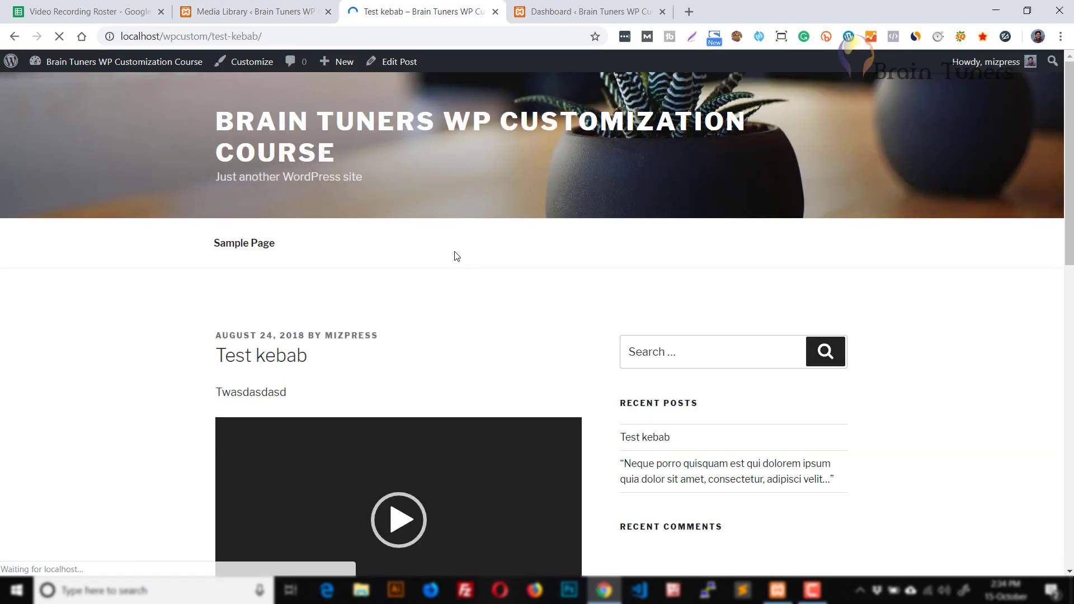
scroll(456, 254, "down", 5)
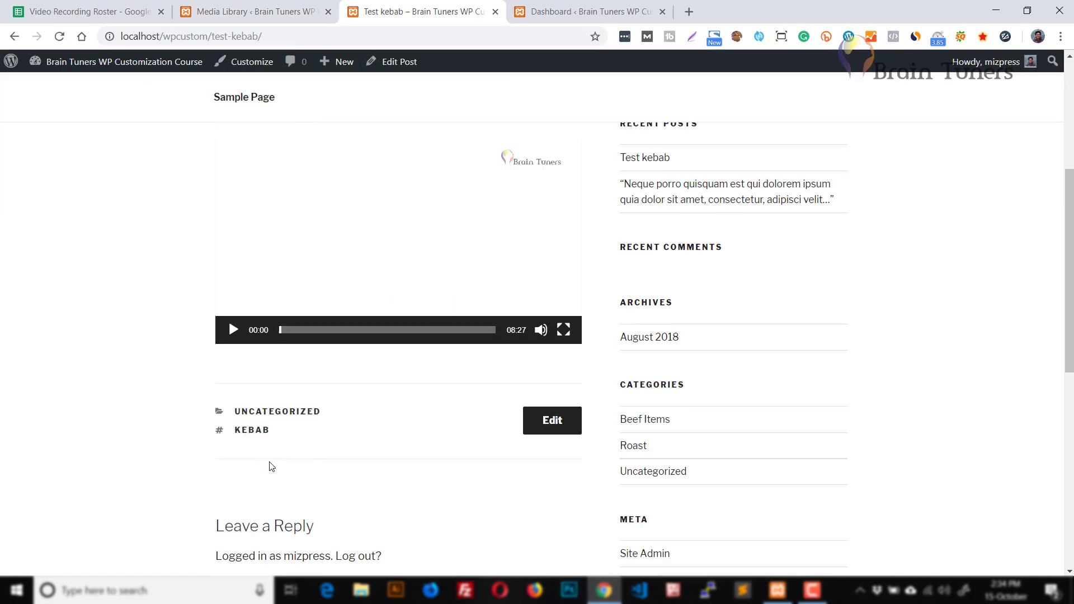
scroll(428, 436, "up", 5)
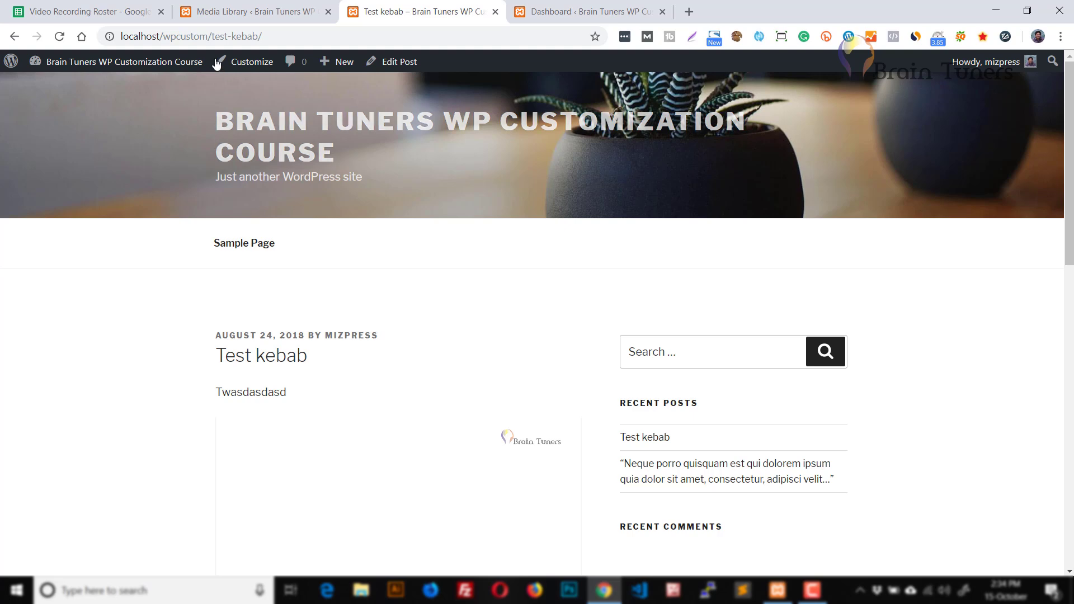
- Open the optical illusion image's attachment details in the unfiltered Media Library, copy its file URL and paste it into the browser's address bar
left_click(221, 13)
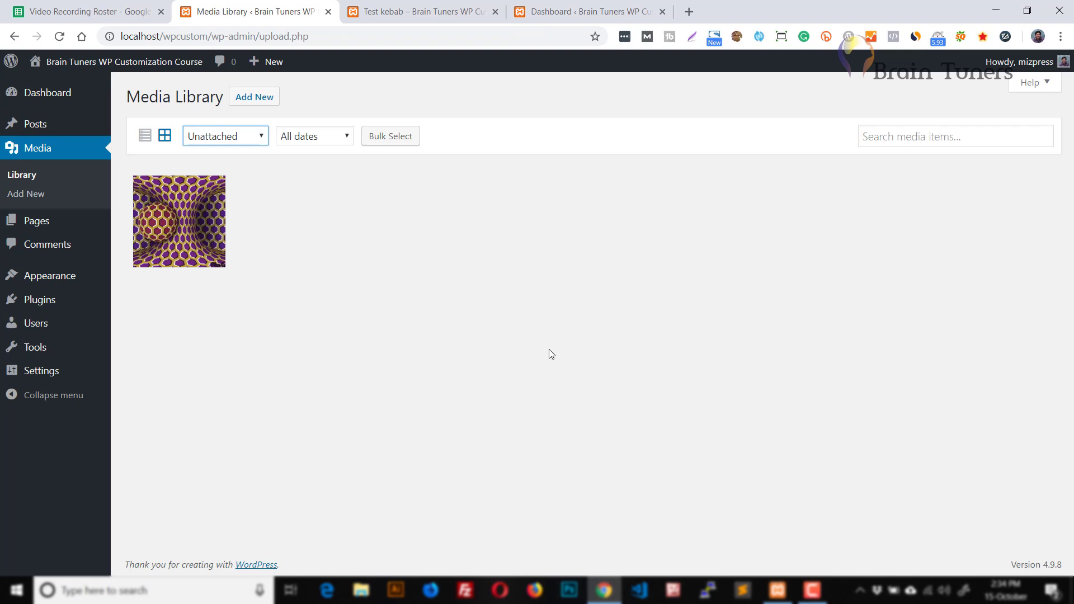
left_click(22, 176)
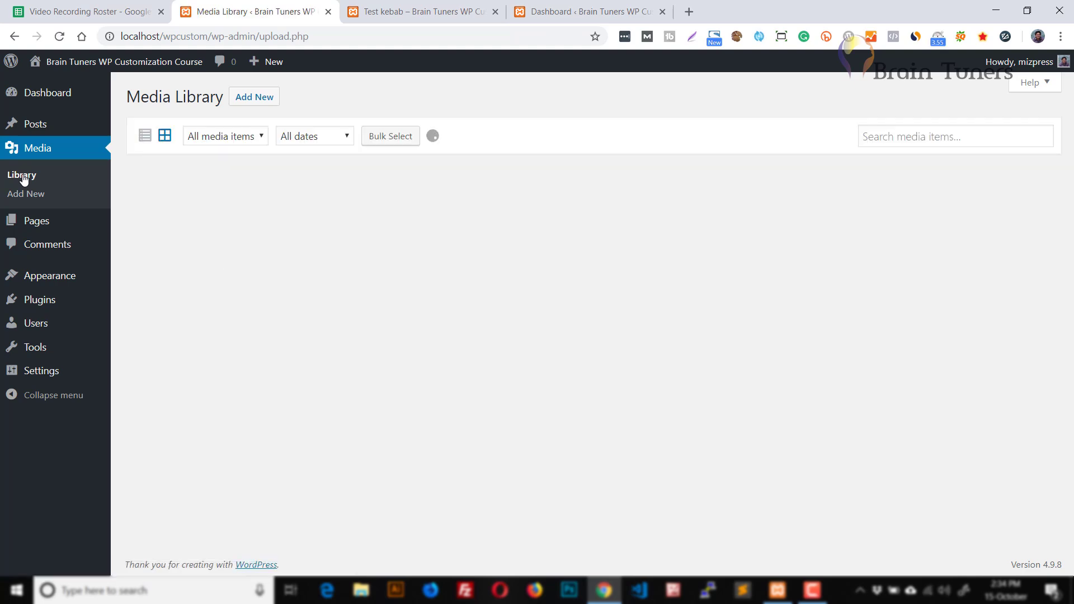
left_click(312, 242)
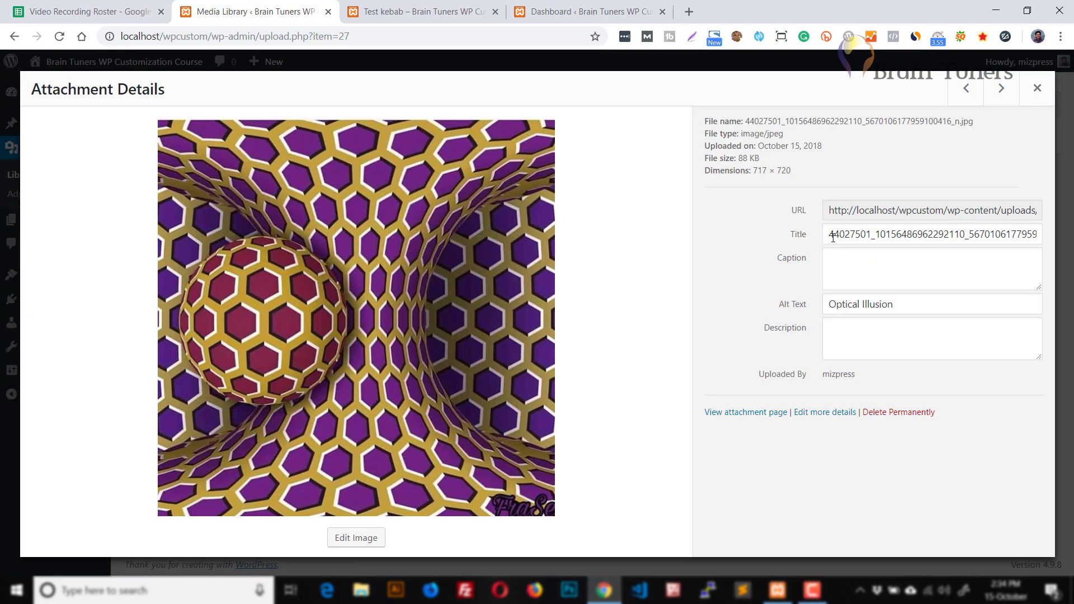
triple_click(858, 215)
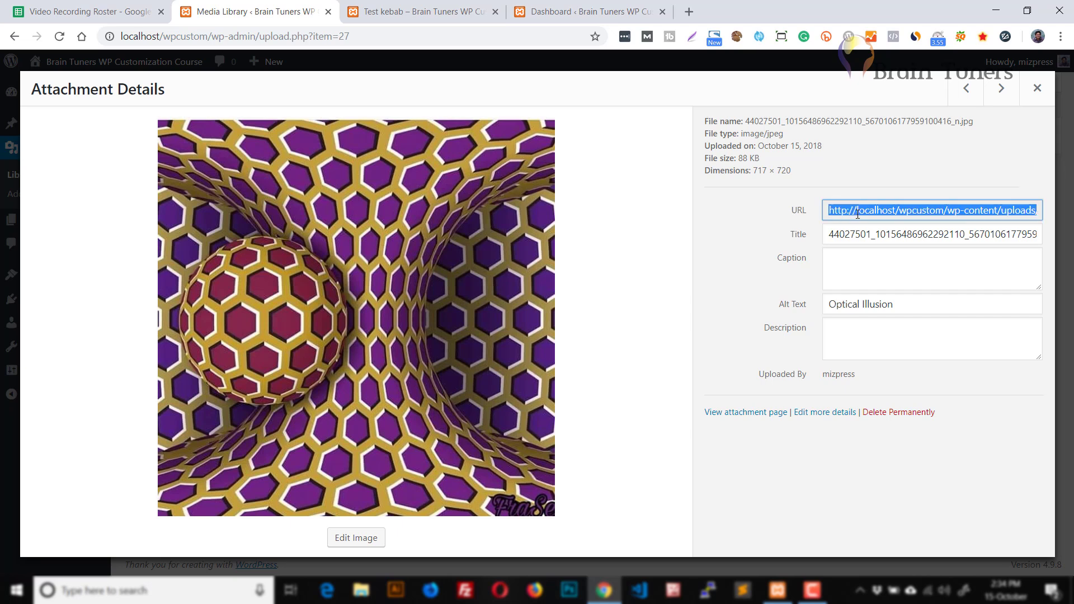
right_click(857, 214)
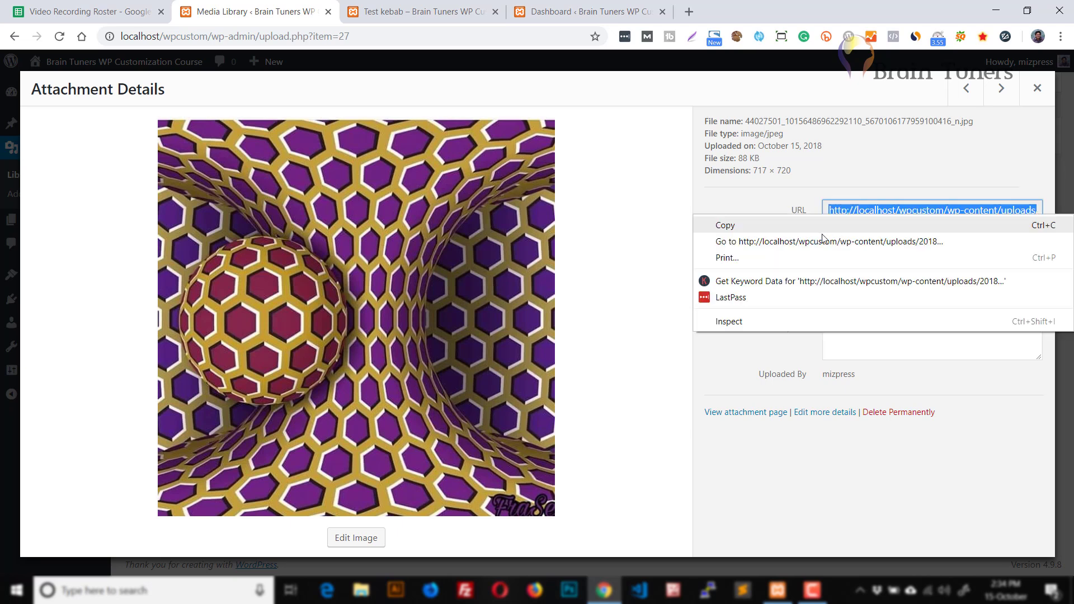
left_click(725, 225)
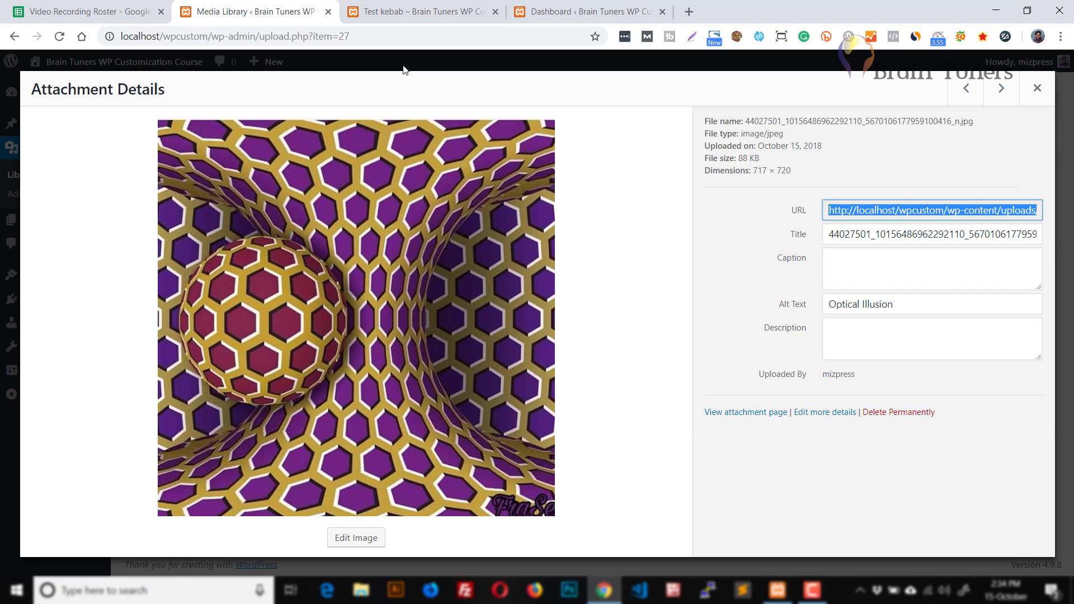
left_click(418, 34)
key("ctrl+v")
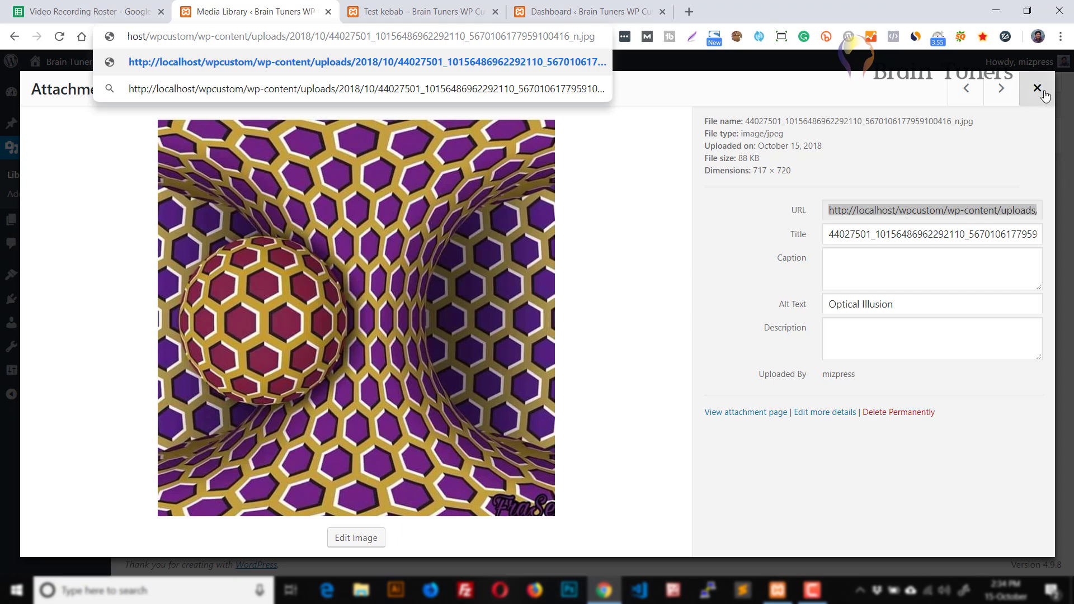
- Look over the image's title and alt text fields and close its attachment details
left_click(889, 161)
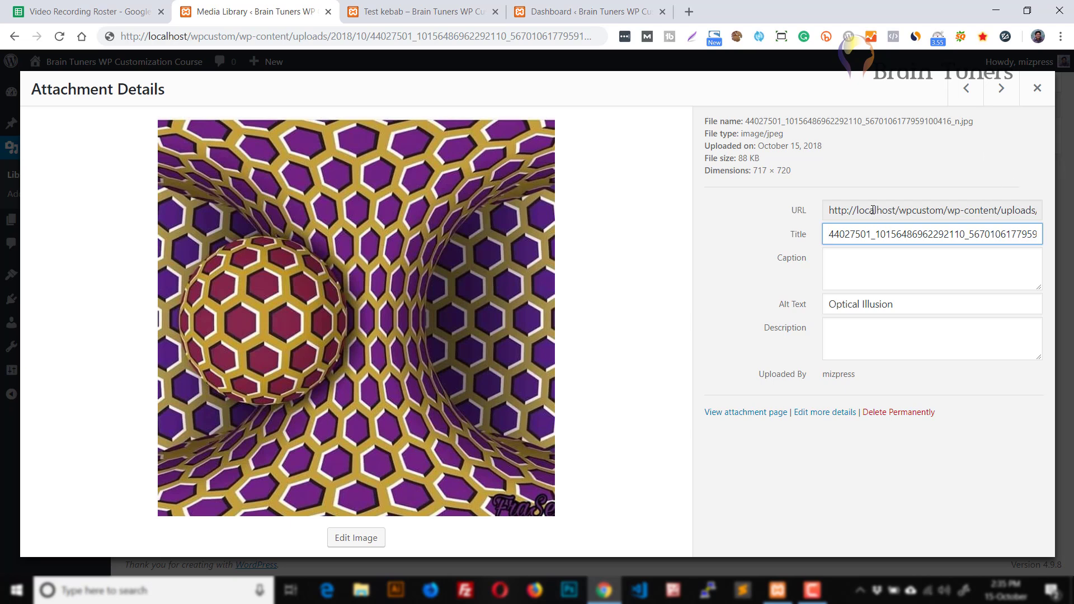
double_click(853, 237)
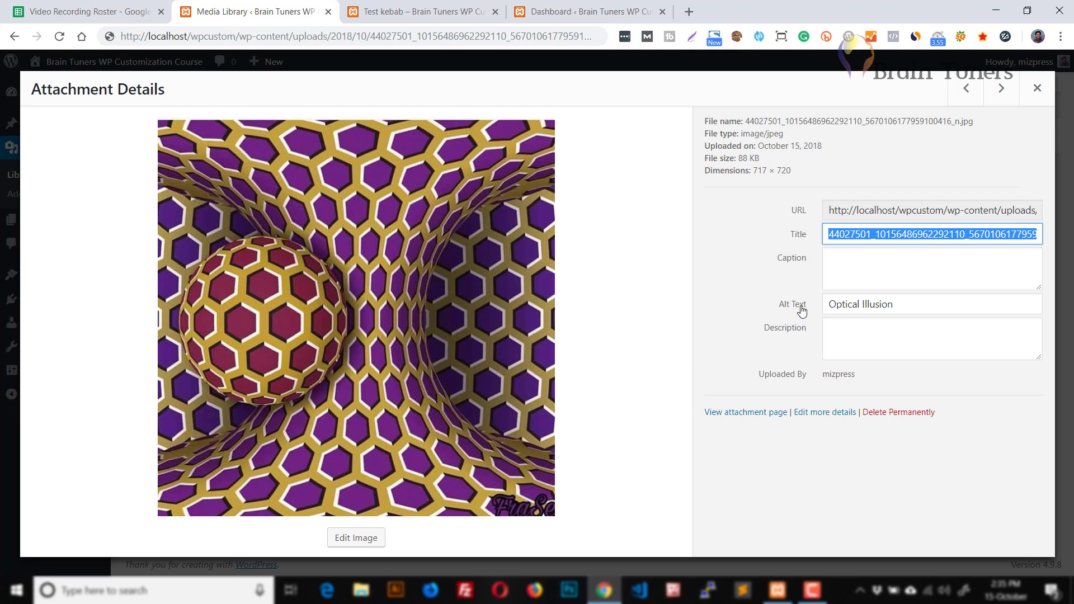
left_click(1037, 88)
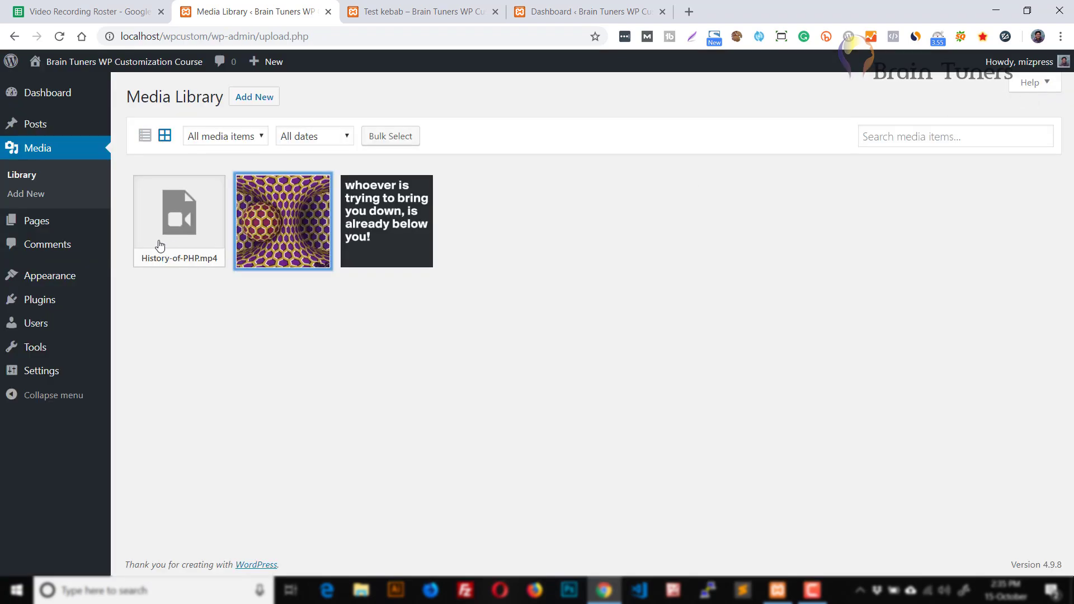